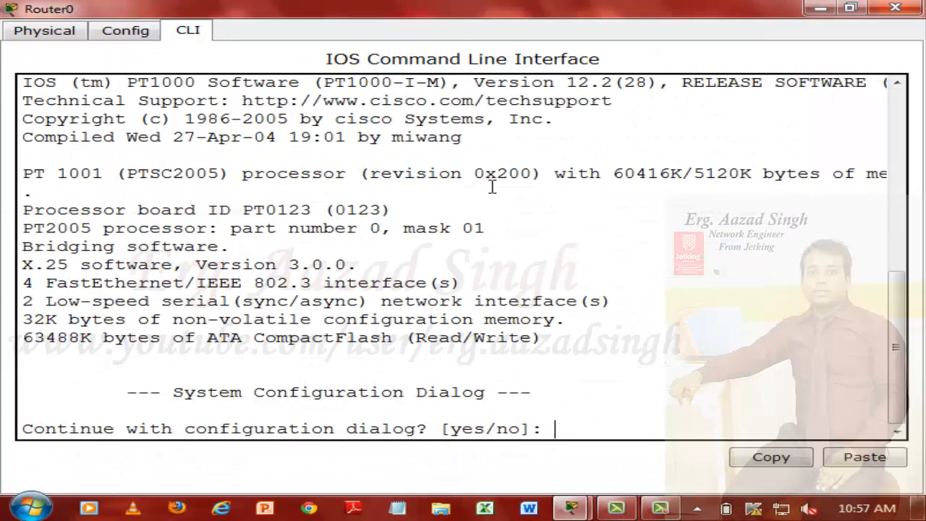
Step: Decline Router0's initial configuration dialog and bring up its user prompt
{"action": "type", "text": "n"}
{"action": "key", "text": "Return"}
{"action": "key", "text": "Return"}
{"action": "key", "text": "Return"}
Step: Enter privileged mode with en on Router0 and enter global configuration with conf t
{"action": "type", "text": "em"}
{"action": "key", "text": "BackSpace"}
{"action": "type", "text": "n"}
{"action": "key", "text": "Return"}
{"action": "type", "text": "co"}
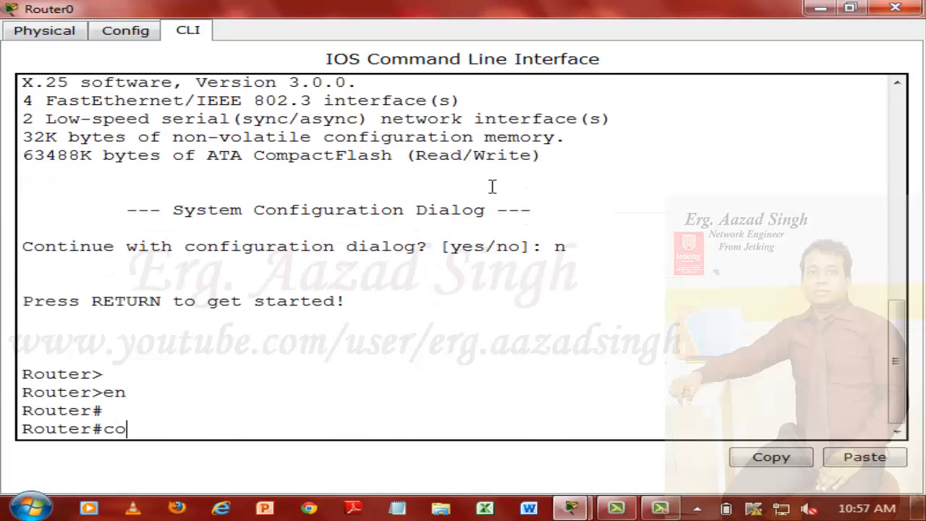
{"action": "type", "text": "nf t"}
{"action": "key", "text": "Return"}
{"action": "key", "text": "Return"}
Step: Set Router0's hostname to VNS
{"action": "type", "text": "HOstname VNS"}
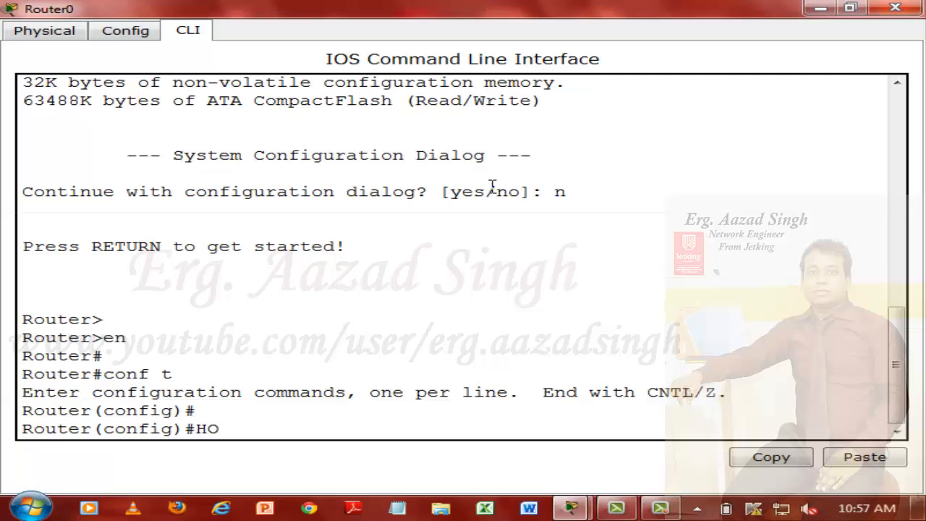
{"action": "key", "text": "Tab"}
{"action": "type", "text": "VNS"}
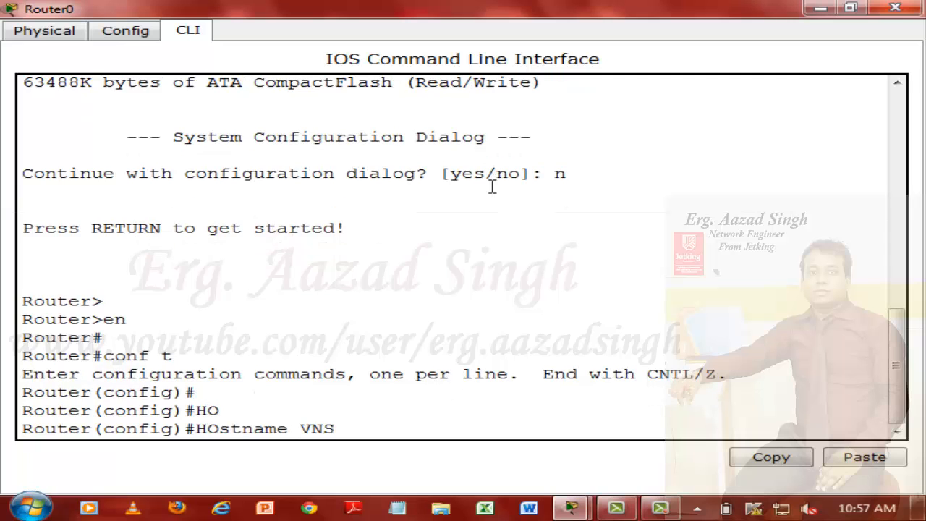
{"action": "key", "text": "Return"}
{"action": "key", "text": "Return"}
{"action": "key", "text": "Return"}
Step: Save the VNS router's configuration from configuration mode with do wr
{"action": "type", "text": "do wr"}
{"action": "key", "text": "Return"}
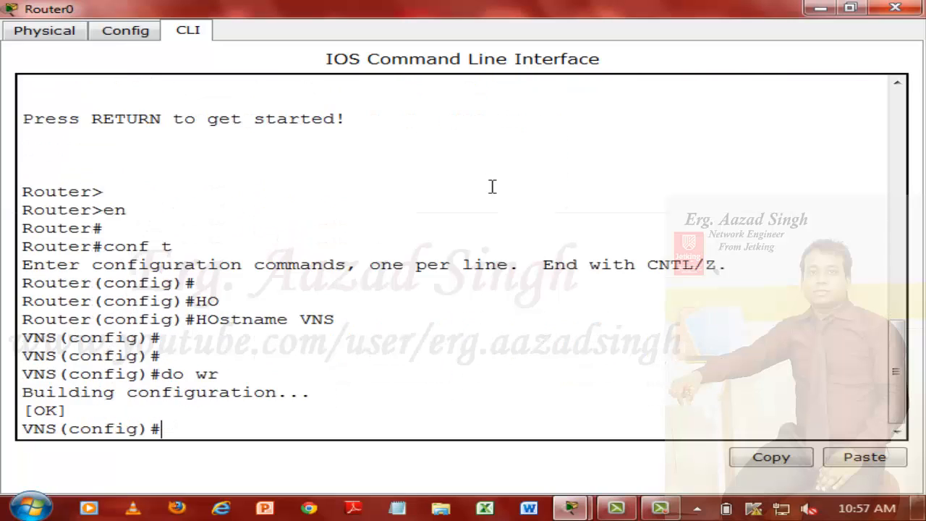
{"action": "key", "text": "Return"}
{"action": "key", "text": "Return"}
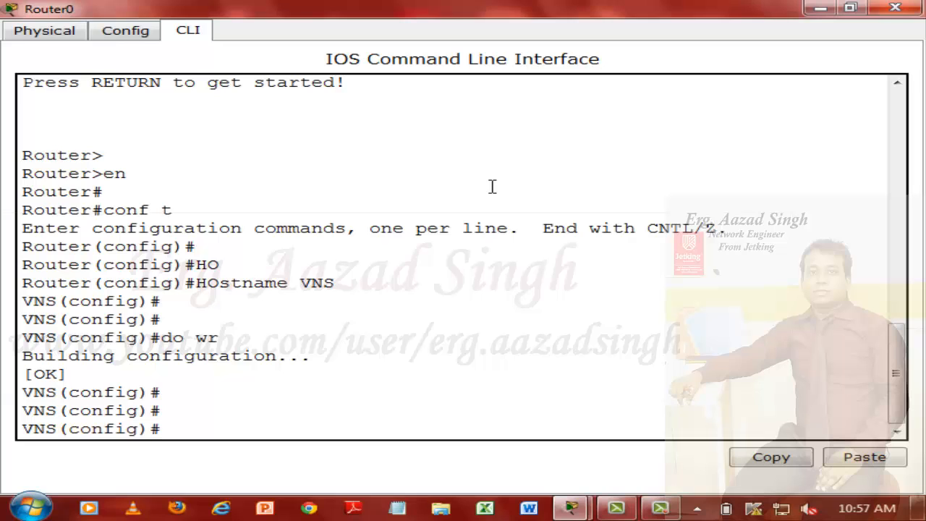
Step: Assign IP address 172.16.1.254 with mask 255.255.255.0 to the VNS router's FastEthernet 0/0 interface
{"action": "type", "text": "inter"}
{"action": "key", "text": "Tab"}
{"action": "type", "text": "fa"}
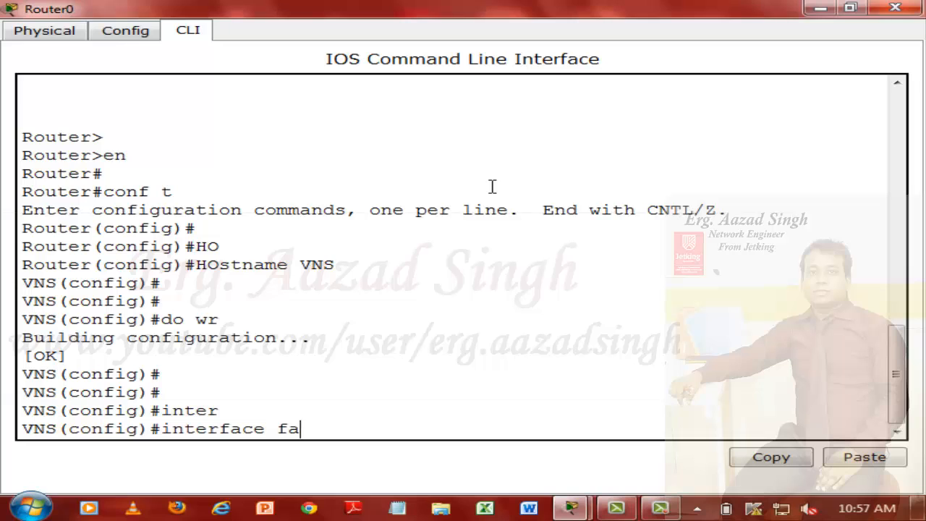
{"action": "key", "text": "Tab"}
{"action": "type", "text": "0/0"}
{"action": "key", "text": "Return"}
{"action": "type", "text": "ip add 172.16.1.254 255.255.2550"}
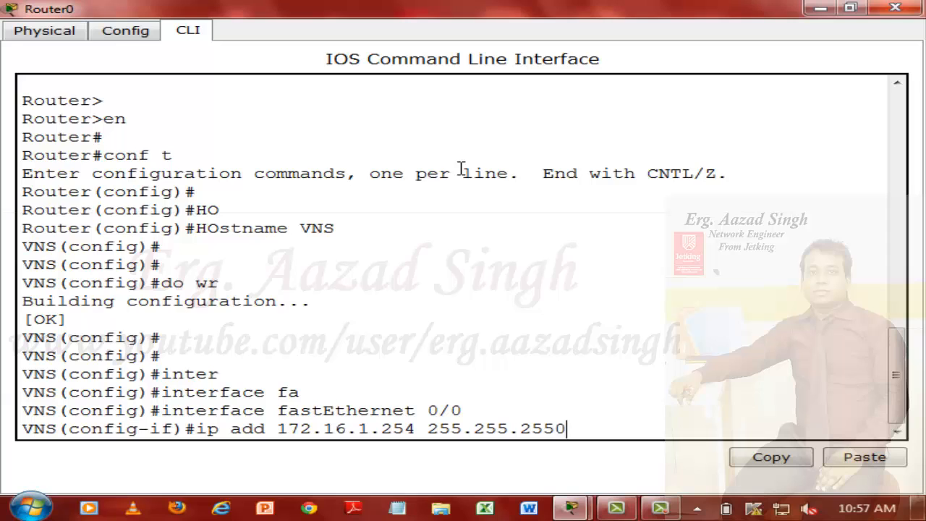
{"action": "type", "text": "0"}
{"action": "key", "text": "Return"}
Step: Enable the VNS router's FastEthernet 0/0 interface with no shut and exit interface configuration
{"action": "type", "text": "no shut"}
{"action": "key", "text": "Return"}
{"action": "key", "text": "Return"}
{"action": "key", "text": "Return"}
{"action": "type", "text": "e"}
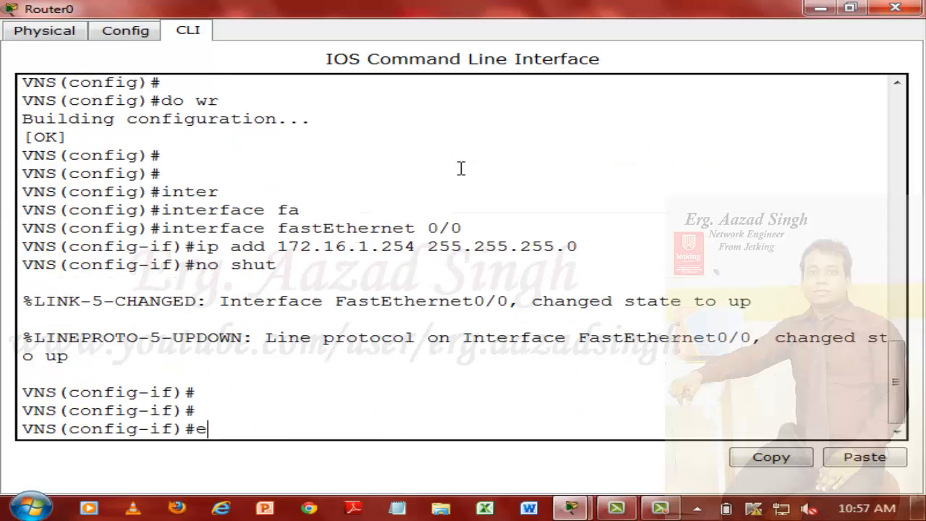
{"action": "type", "text": "xit"}
{"action": "key", "text": "Return"}
{"action": "key", "text": "Return"}
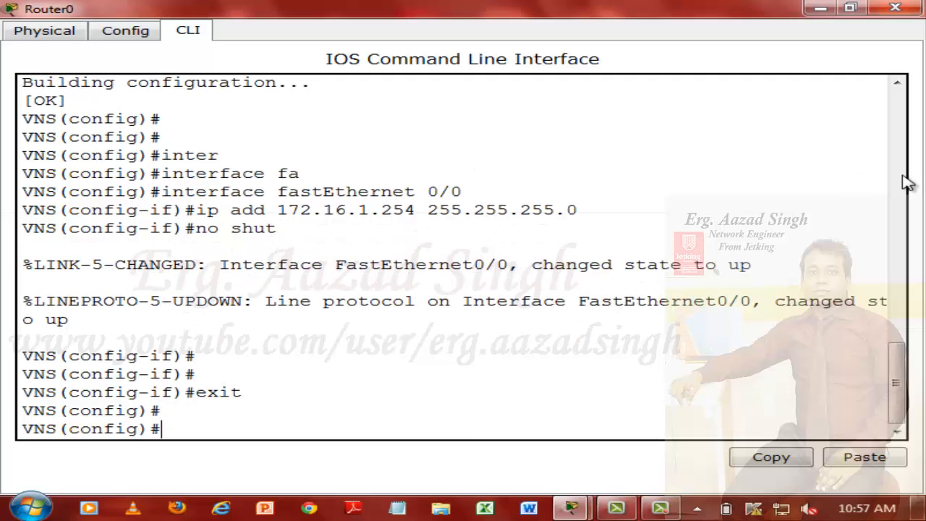
Step: Minimize the Router0 window and open the PUNE router's command line in a maximized window
{"action": "left_click", "coordinate": [879, 8]}
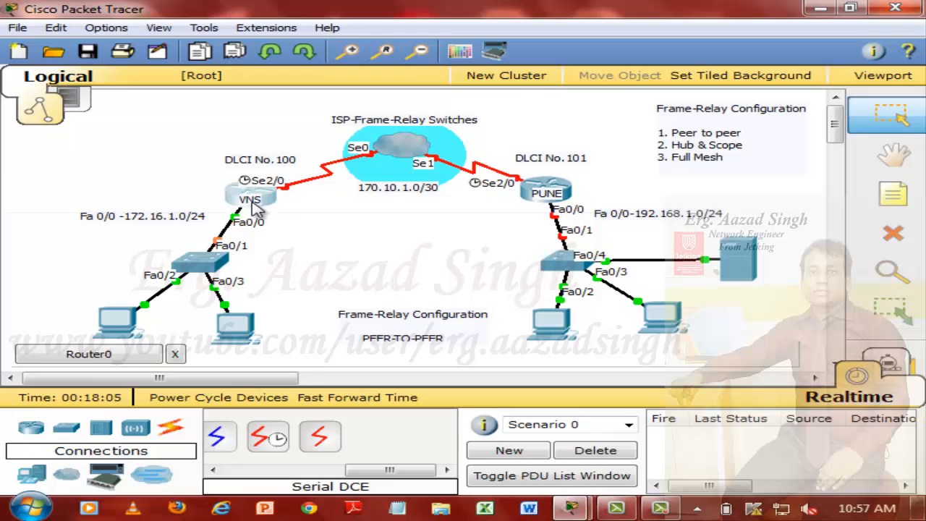
{"action": "left_click", "coordinate": [565, 191]}
{"action": "left_click", "coordinate": [312, 106]}
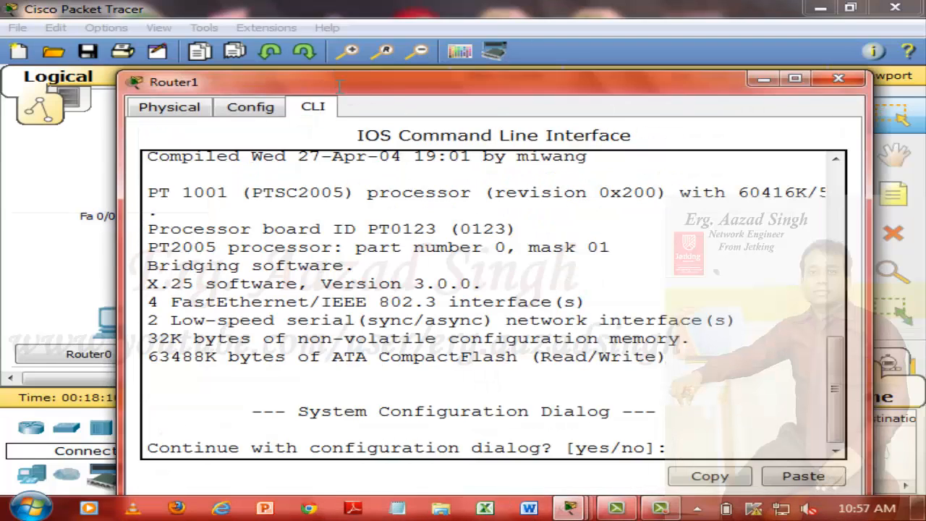
{"action": "double_click", "coordinate": [339, 84]}
Step: Decline Router1's initial configuration dialog and bring up its user prompt
{"action": "type", "text": "n"}
{"action": "key", "text": "Return"}
{"action": "key", "text": "Return"}
{"action": "key", "text": "Return"}
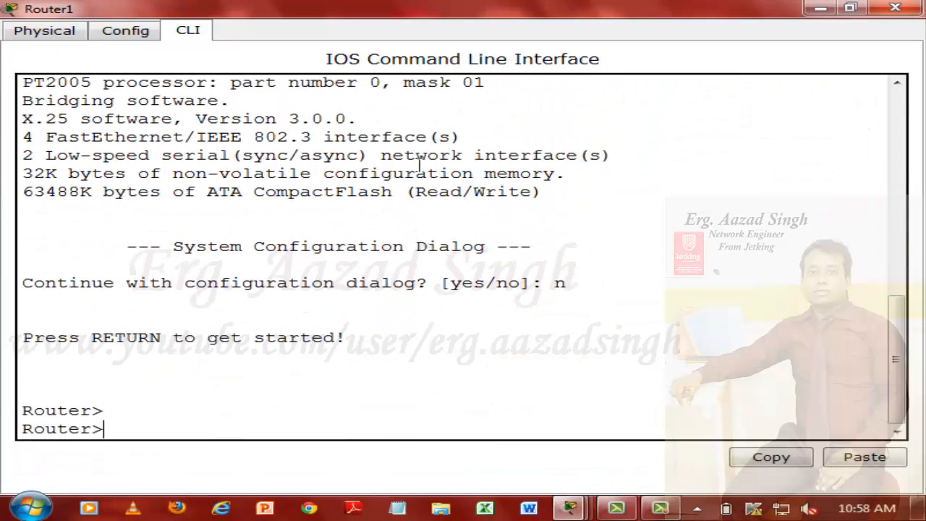
{"action": "key", "text": "Return"}
Step: Enter privileged mode with en on Router1 and enter global configuration with conf t
{"action": "type", "text": "en"}
{"action": "key", "text": "Return"}
{"action": "type", "text": "conf"}
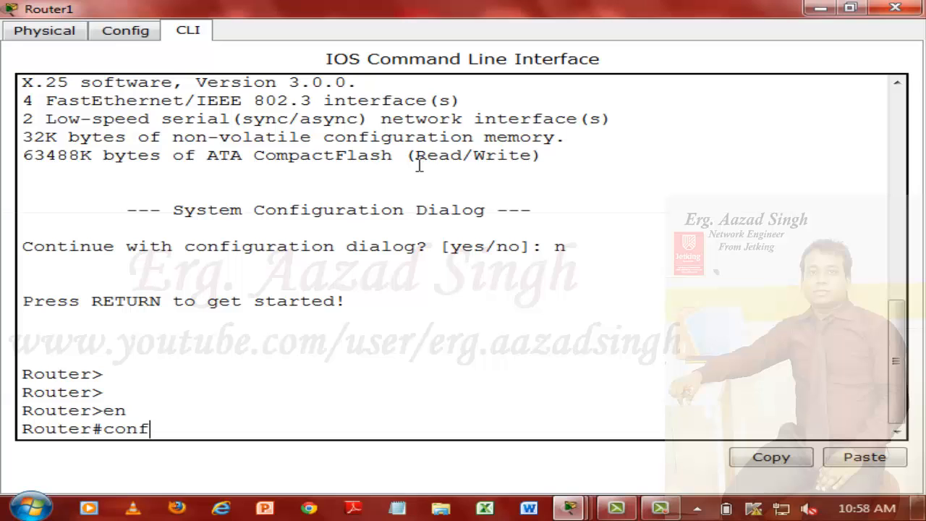
{"action": "type", "text": " t"}
{"action": "key", "text": "Return"}
{"action": "key", "text": "Return"}
{"action": "type", "text": "inter"}
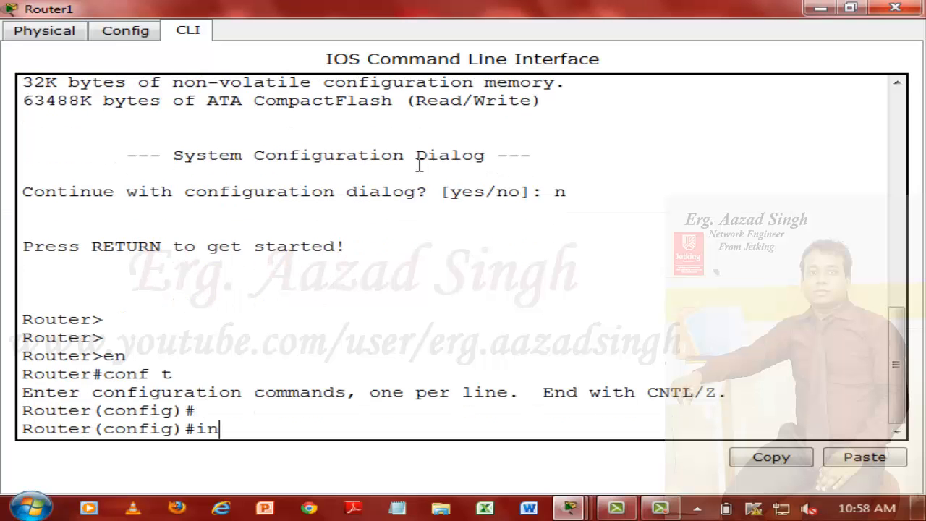
{"action": "key", "text": "Tab"}
{"action": "type", "text": "fa"}
{"action": "key", "text": "Tab"}
{"action": "type", "text": "0"}
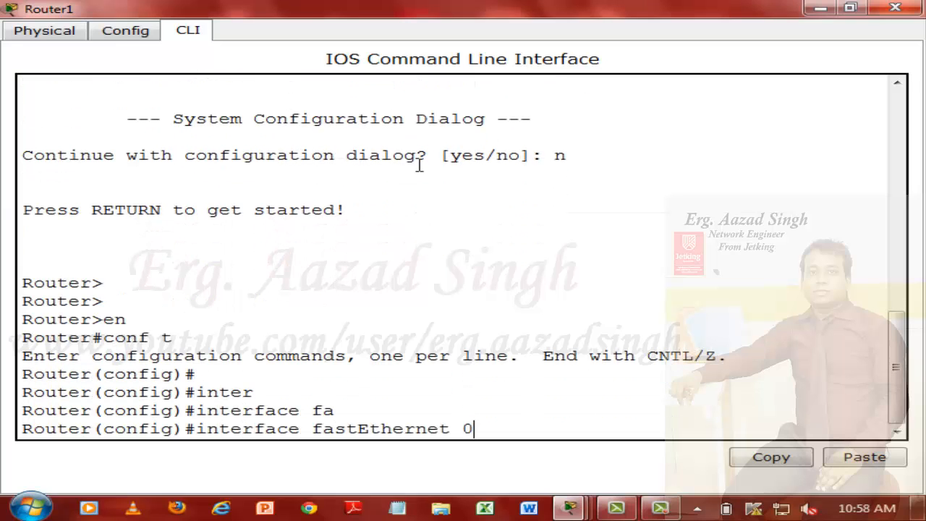
{"action": "type", "text": "/"}
{"action": "key", "text": "BackSpace"}
{"action": "key", "text": "BackSpace"}
{"action": "key", "text": "BackSpace"}
{"action": "key", "text": "BackSpace"}
{"action": "key", "text": "BackSpace"}
{"action": "key", "text": "BackSpace"}
{"action": "key", "text": "BackSpace"}
{"action": "key", "text": "BackSpace"}
{"action": "key", "text": "BackSpace"}
{"action": "key", "text": "BackSpace"}
{"action": "key", "text": "BackSpace"}
{"action": "key", "text": "BackSpace"}
{"action": "key", "text": "BackSpace"}
{"action": "key", "text": "BackSpace"}
{"action": "key", "text": "BackSpace"}
{"action": "key", "text": "BackSpace"}
{"action": "key", "text": "BackSpace"}
{"action": "key", "text": "BackSpace"}
{"action": "key", "text": "BackSpace"}
{"action": "key", "text": "BackSpace"}
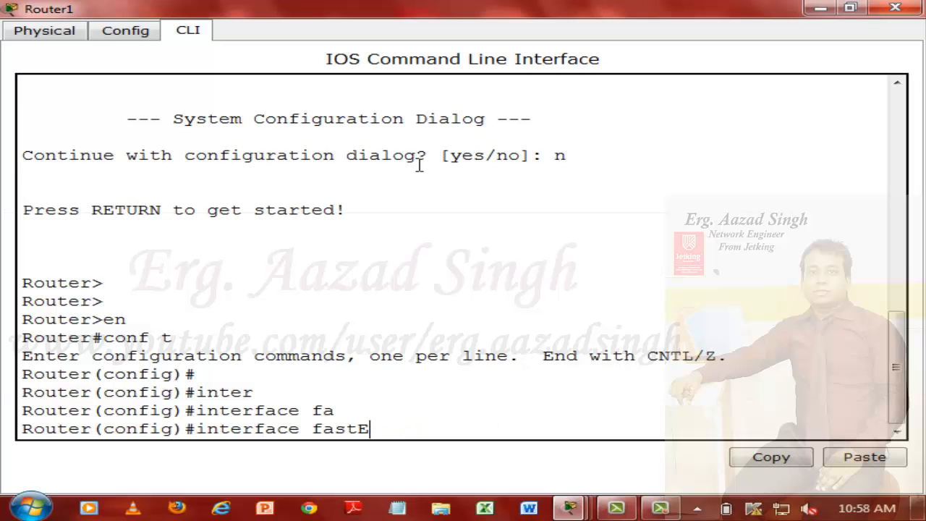
Step: Set Router1's hostname to PUNE
{"action": "type", "text": "h"}
{"action": "type", "text": "HO"}
{"action": "key", "text": "Tab"}
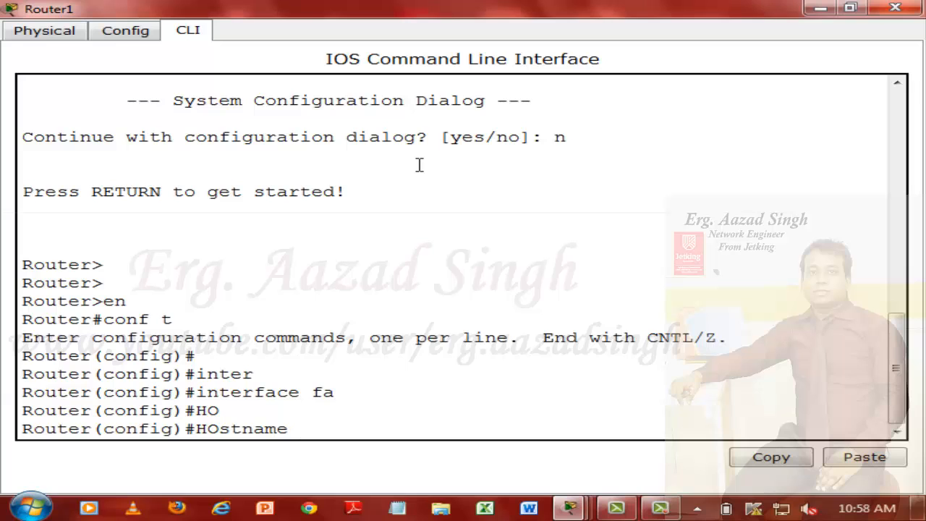
{"action": "type", "text": "PUNE"}
{"action": "key", "text": "Return"}
{"action": "key", "text": "Return"}
{"action": "key", "text": "Return"}
{"action": "key", "text": "Return"}
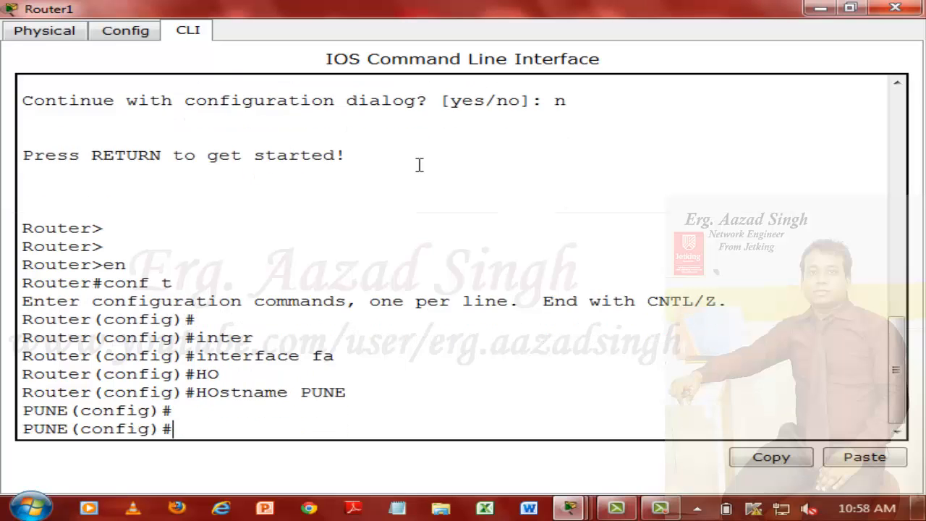
Step: Save the PUNE router's configuration from configuration mode with do wr
{"action": "type", "text": "do wr"}
{"action": "key", "text": "Return"}
{"action": "key", "text": "Return"}
{"action": "key", "text": "Return"}
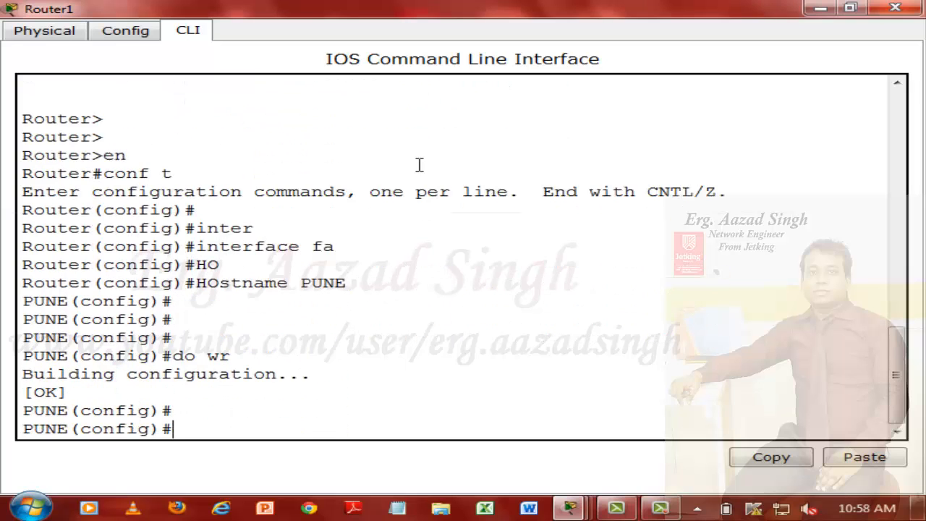
Step: Assign IP address 192.168.1.254 with mask 255.255.255.0 to the PUNE router's FastEthernet 0/0 interface
{"action": "type", "text": "inter"}
{"action": "key", "text": "Tab"}
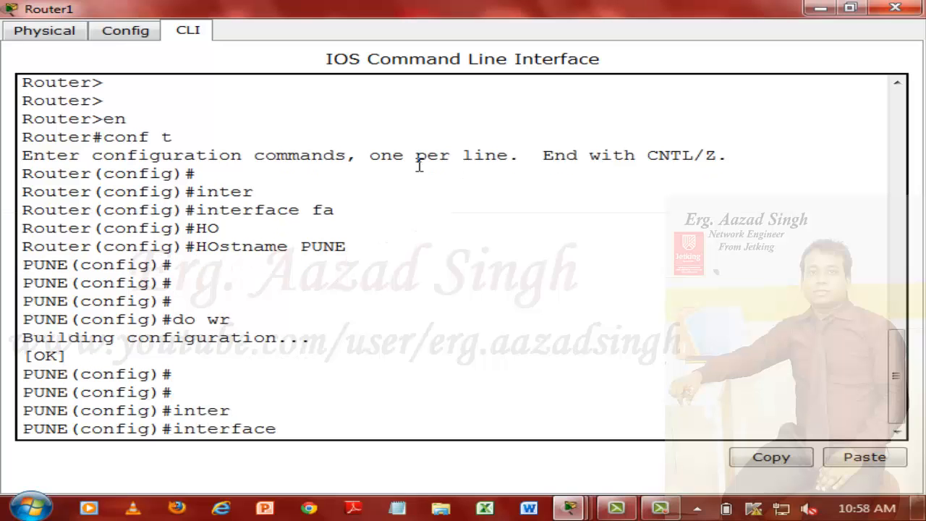
{"action": "type", "text": "fa"}
{"action": "key", "text": "Tab"}
{"action": "type", "text": "0"}
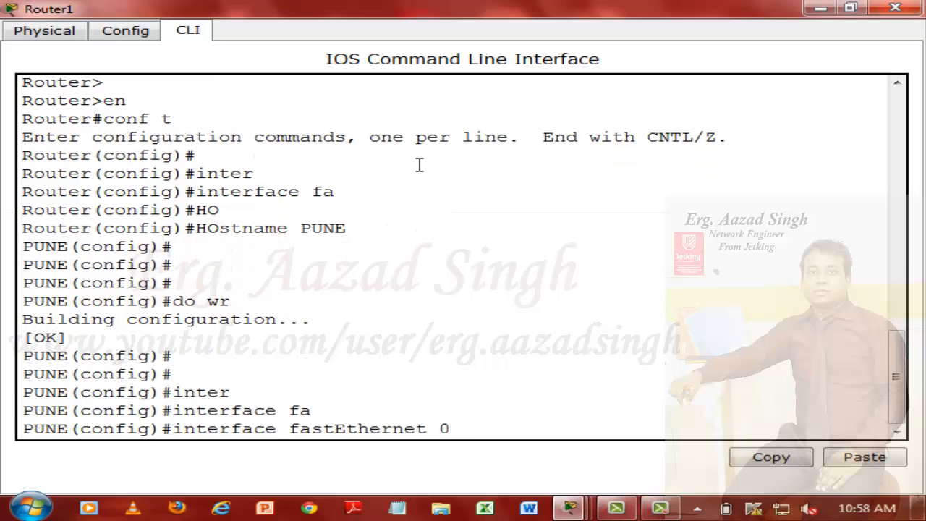
{"action": "type", "text": "/0"}
{"action": "key", "text": "Return"}
{"action": "type", "text": "ip a"}
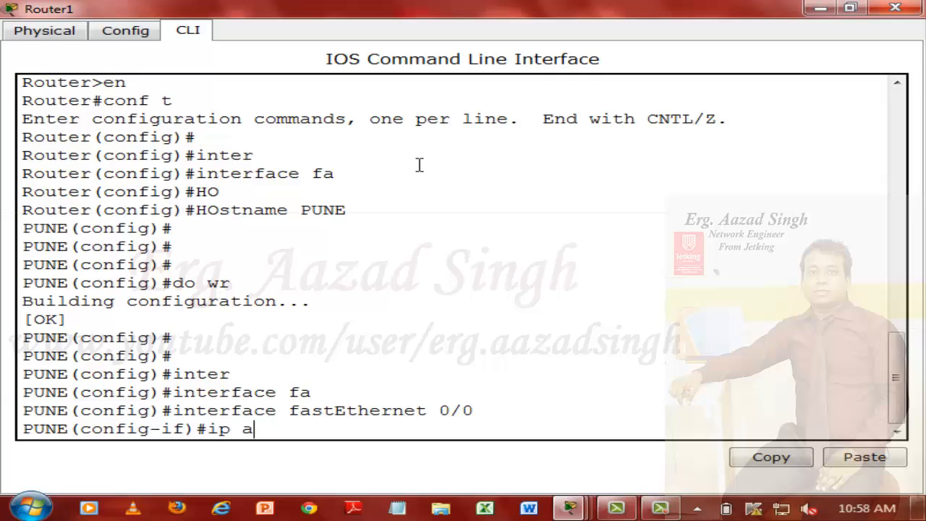
{"action": "type", "text": "dd 192.168.1.254"}
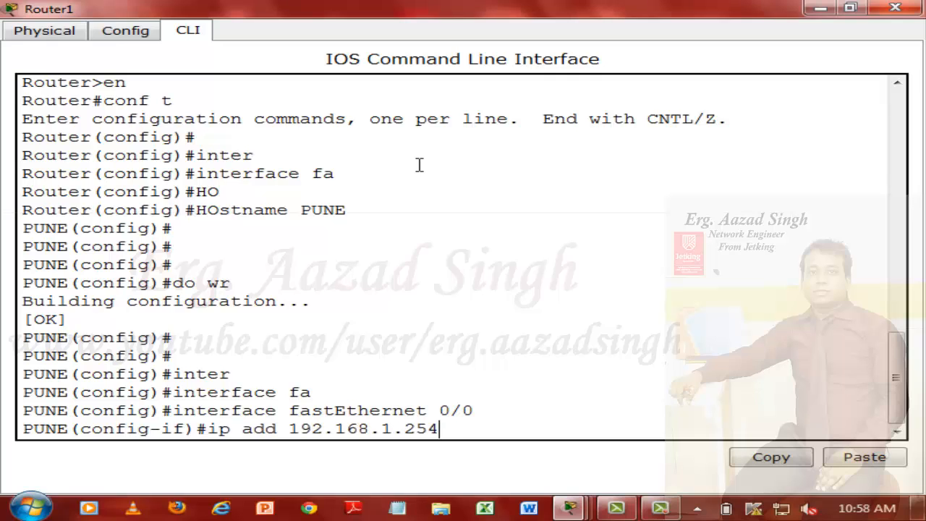
{"action": "type", "text": " 255.255.255.0"}
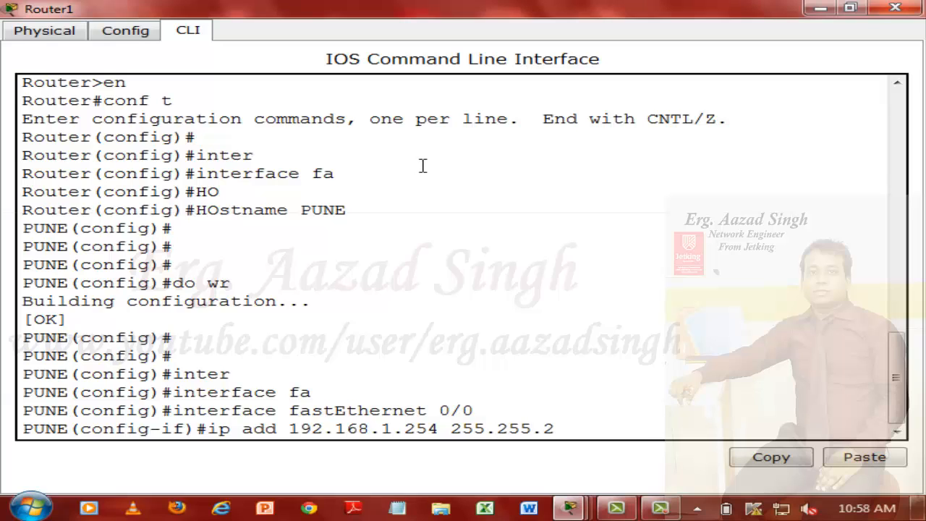
{"action": "key", "text": "Return"}
Step: Enable the PUNE router's FastEthernet 0/0 interface with no shut and exit interface configuration
{"action": "type", "text": "no shh"}
{"action": "key", "text": "BackSpace"}
{"action": "type", "text": "ut"}
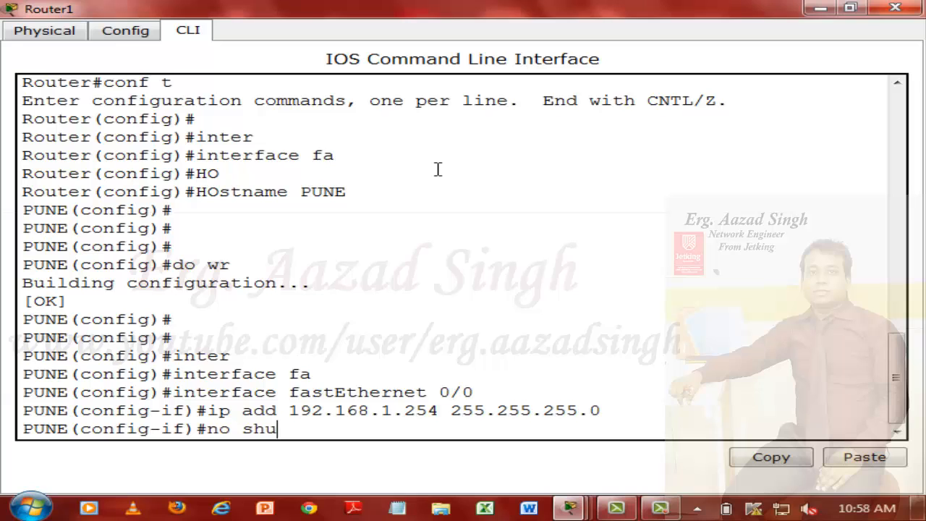
{"action": "key", "text": "Return"}
{"action": "key", "text": "Return"}
{"action": "type", "text": "exit"}
{"action": "key", "text": "Return"}
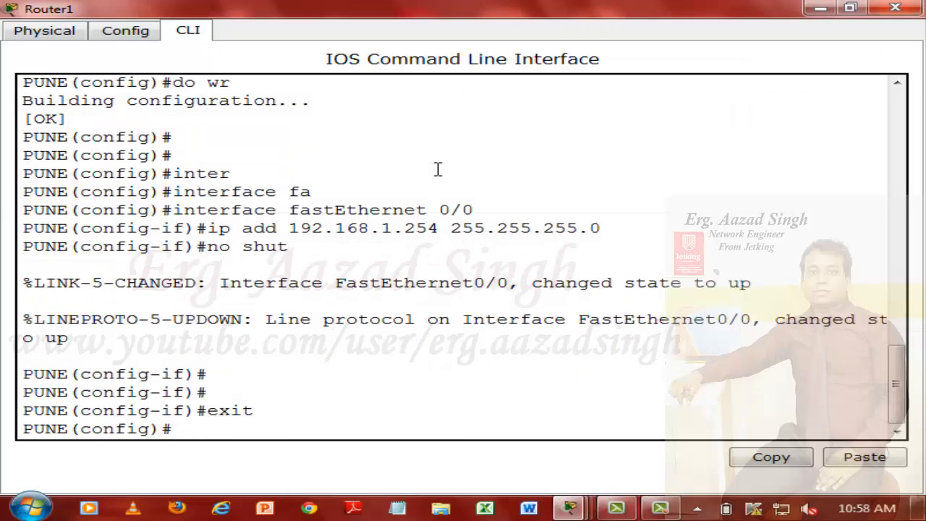
Step: Minimize the Router1 window and send a simple PDU from the VNS router to PC1
{"action": "left_click", "coordinate": [816, 8]}
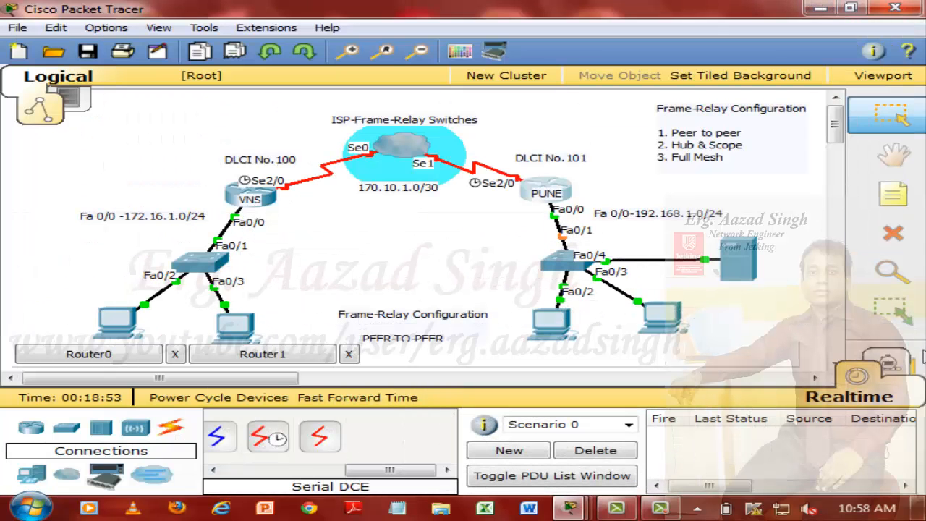
{"action": "left_click", "coordinate": [283, 197]}
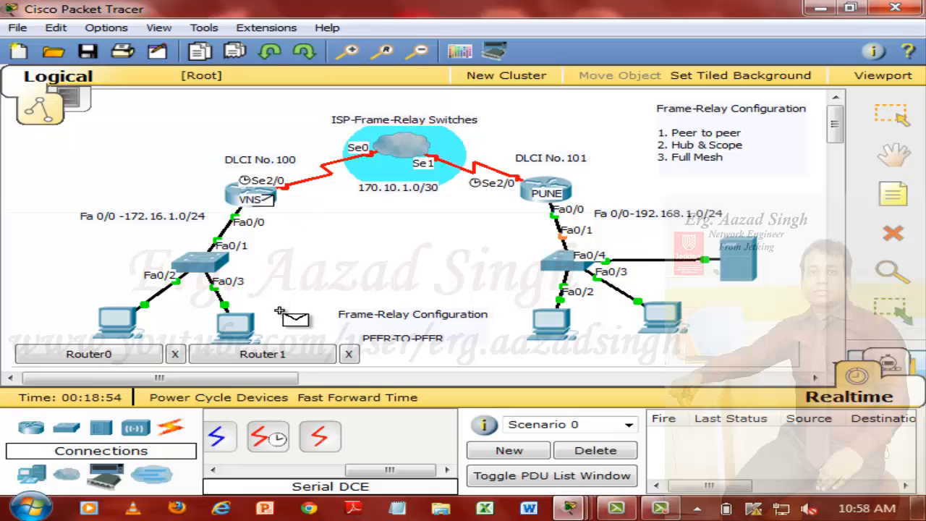
{"action": "left_click", "coordinate": [242, 318]}
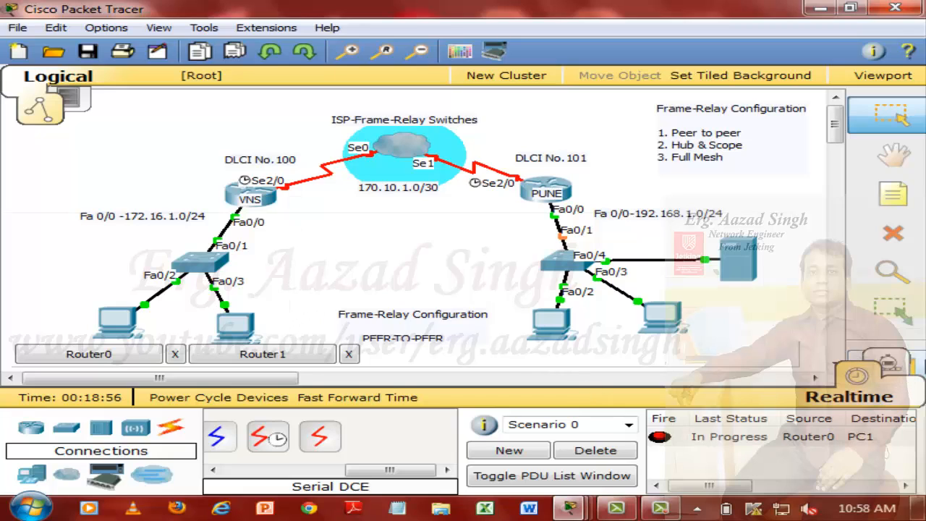
Step: Send another simple PDU from the VNS router to PC1 and delete the PDU scenario
{"action": "left_click", "coordinate": [916, 361]}
{"action": "left_click", "coordinate": [281, 197]}
{"action": "left_click", "coordinate": [238, 322]}
{"action": "left_click", "coordinate": [630, 456]}
Step: Test connectivity from the VNS router to PC0 with two simple PDUs and delete the PDU scenario
{"action": "left_click", "coordinate": [916, 366]}
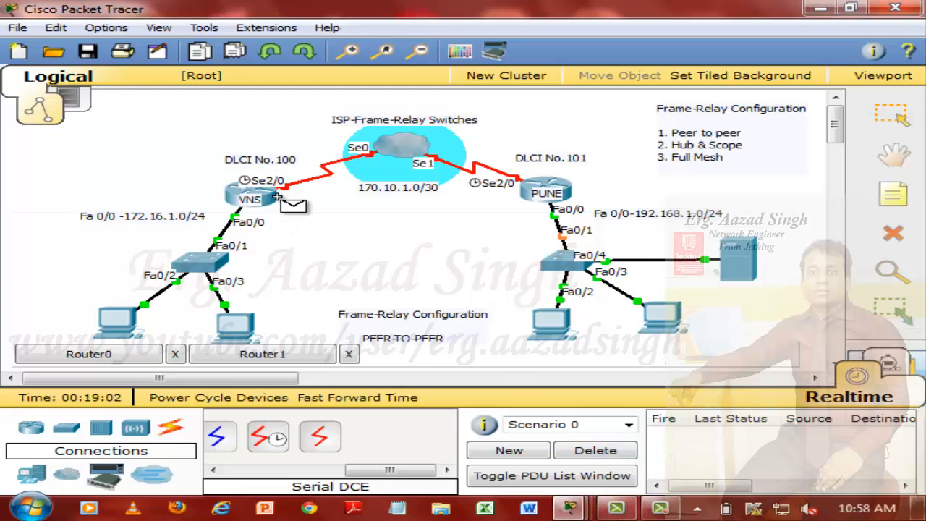
{"action": "left_click", "coordinate": [132, 312]}
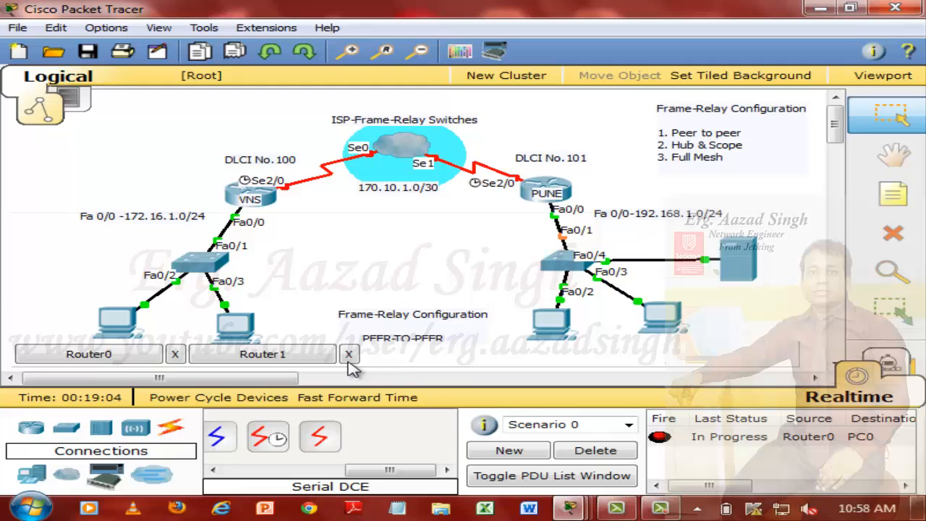
{"action": "left_click", "coordinate": [916, 365]}
{"action": "left_click", "coordinate": [266, 202]}
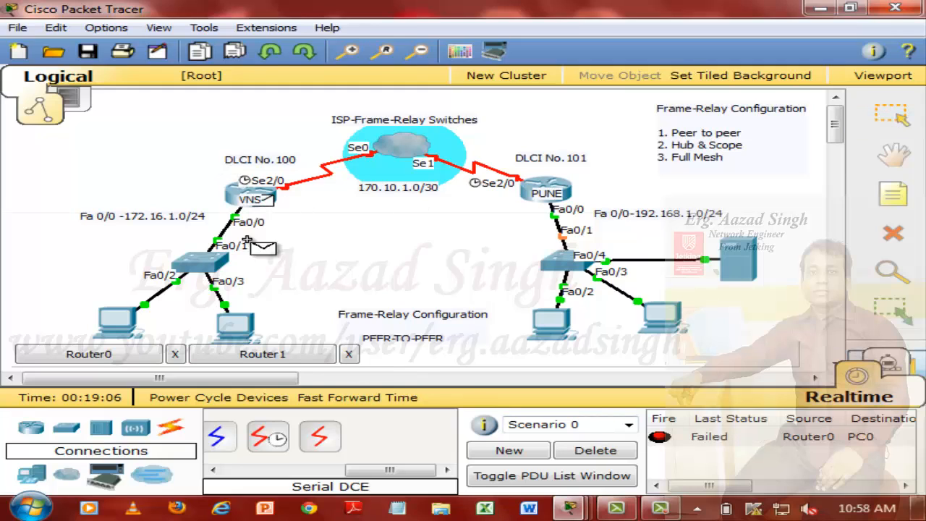
{"action": "left_click", "coordinate": [132, 320]}
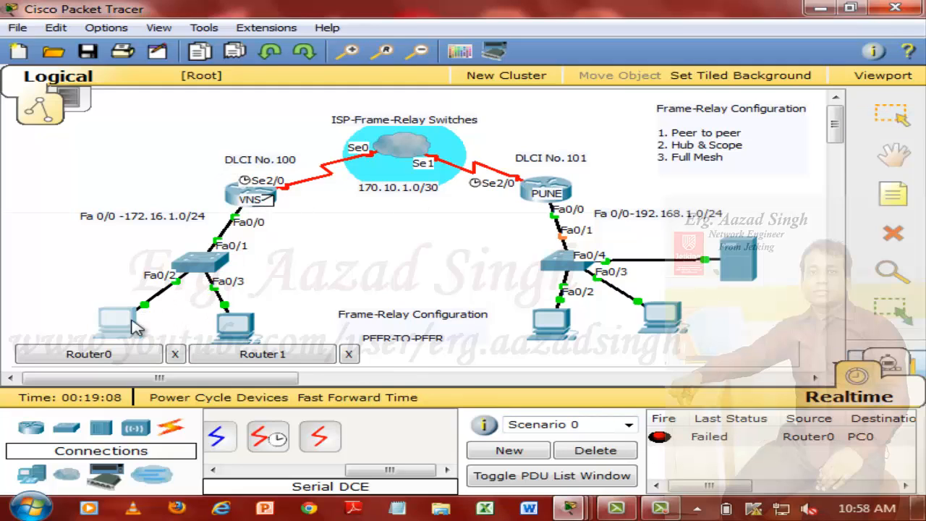
{"action": "left_click", "coordinate": [612, 449]}
Step: Test connectivity from the PUNE router to PC3 with two simple PDUs and delete the PDU scenario
{"action": "left_click", "coordinate": [893, 311]}
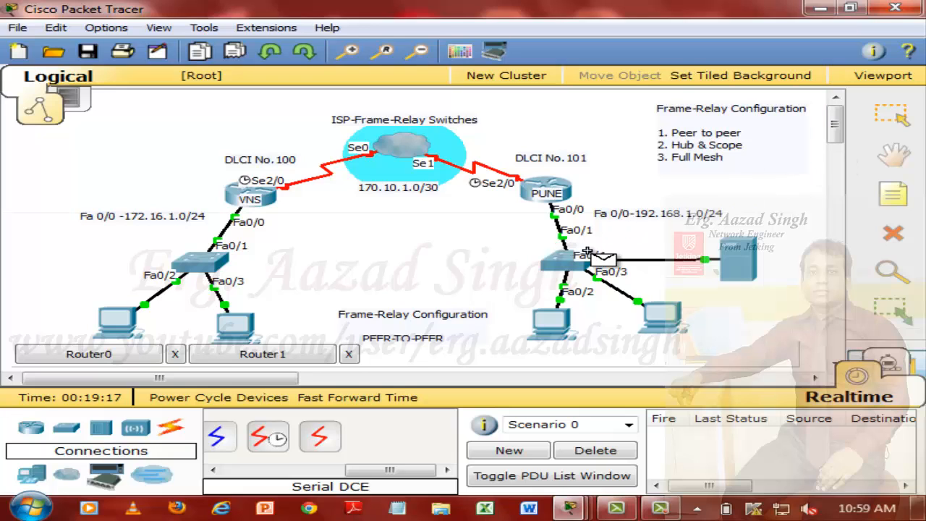
{"action": "left_click", "coordinate": [556, 190]}
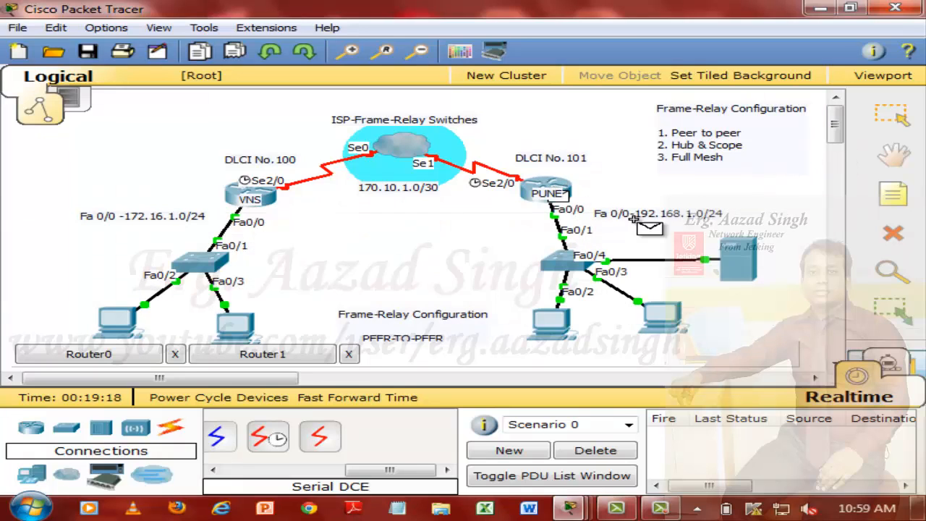
{"action": "left_click", "coordinate": [661, 313]}
{"action": "key", "text": "p"}
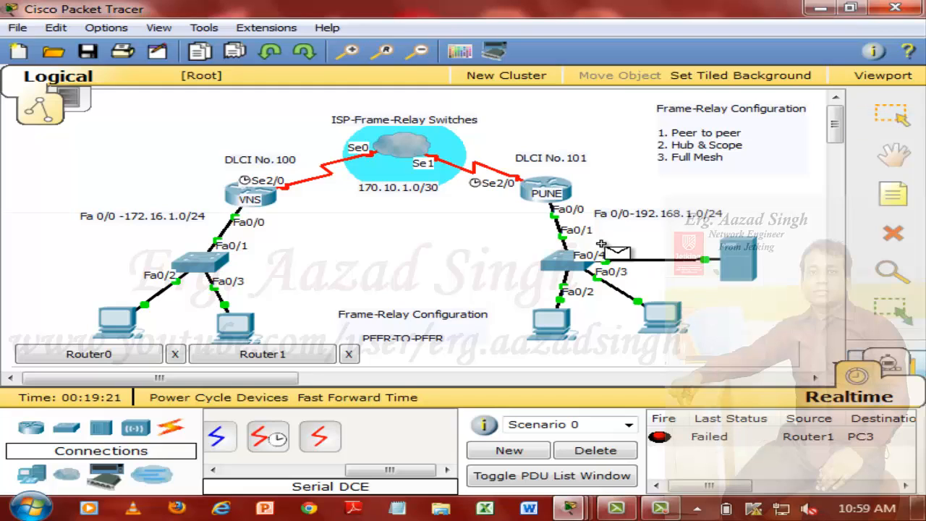
{"action": "left_click", "coordinate": [577, 196]}
{"action": "left_click", "coordinate": [672, 314]}
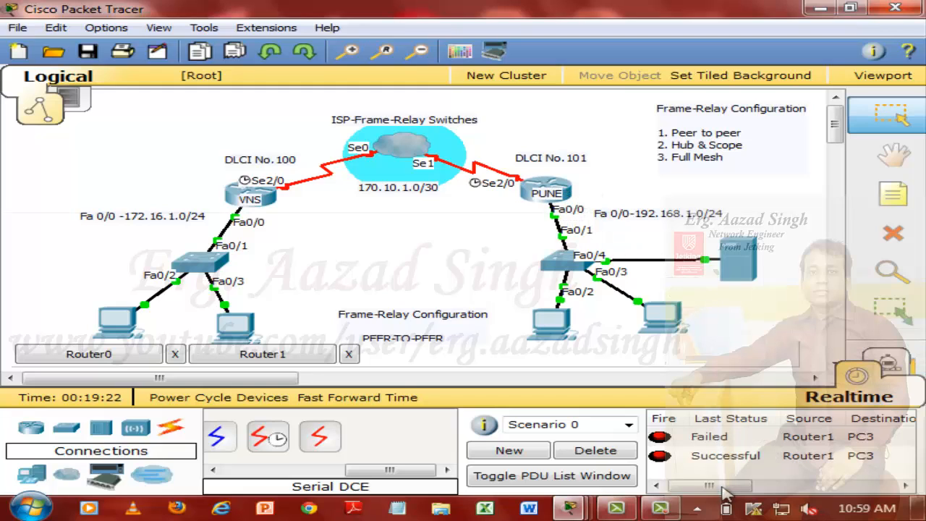
{"action": "left_click", "coordinate": [595, 450]}
Step: Test connectivity from the PUNE router to Server0 with two simple PDUs and delete the PDU scenario
{"action": "key", "text": "p"}
{"action": "left_click", "coordinate": [556, 187]}
{"action": "left_click", "coordinate": [746, 241]}
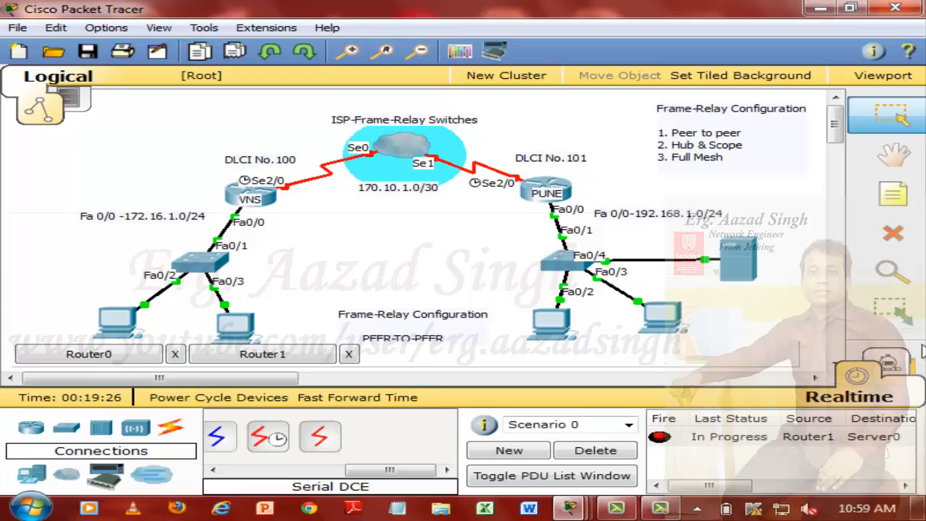
{"action": "left_click", "coordinate": [914, 356]}
{"action": "left_click", "coordinate": [554, 187]}
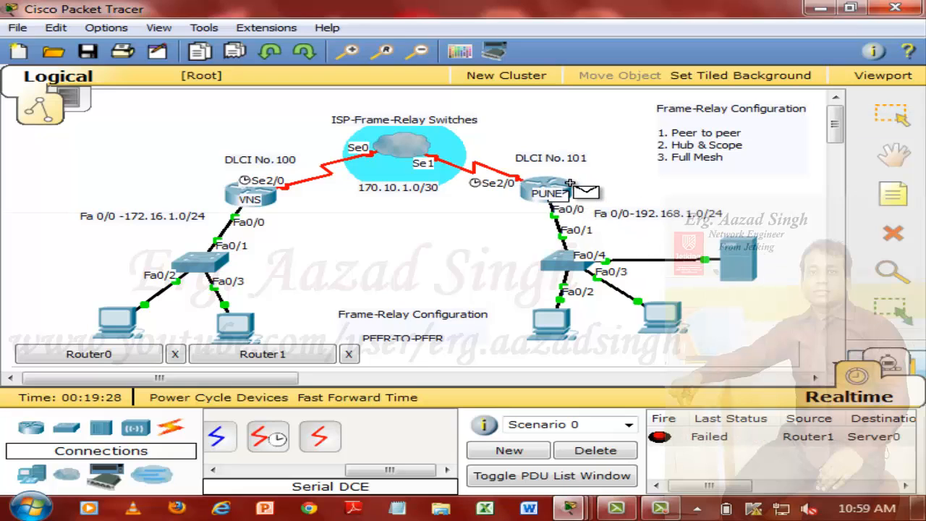
{"action": "left_click", "coordinate": [744, 260]}
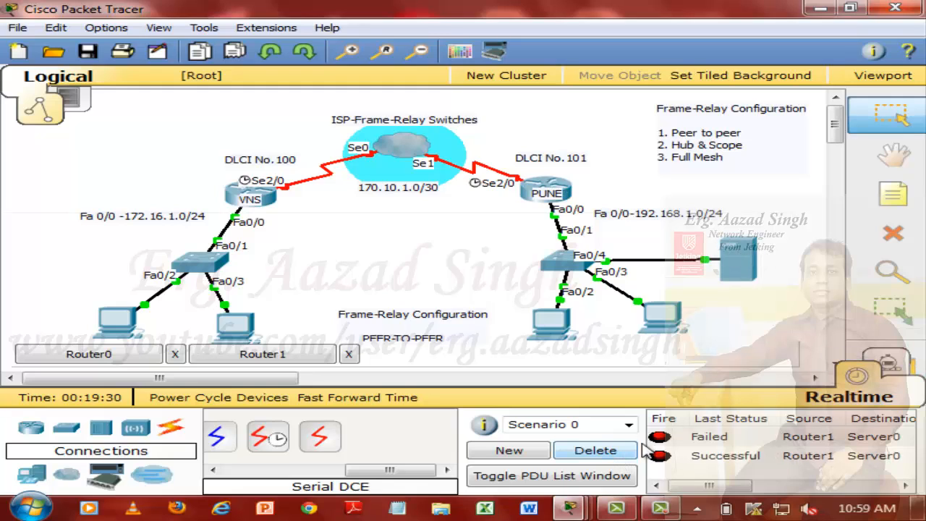
{"action": "left_click", "coordinate": [608, 456]}
Step: Send a simple PDU from the PUNE router to PC2 twice, deleting the PDU scenario after each test
{"action": "left_click", "coordinate": [914, 356]}
{"action": "left_click", "coordinate": [546, 190]}
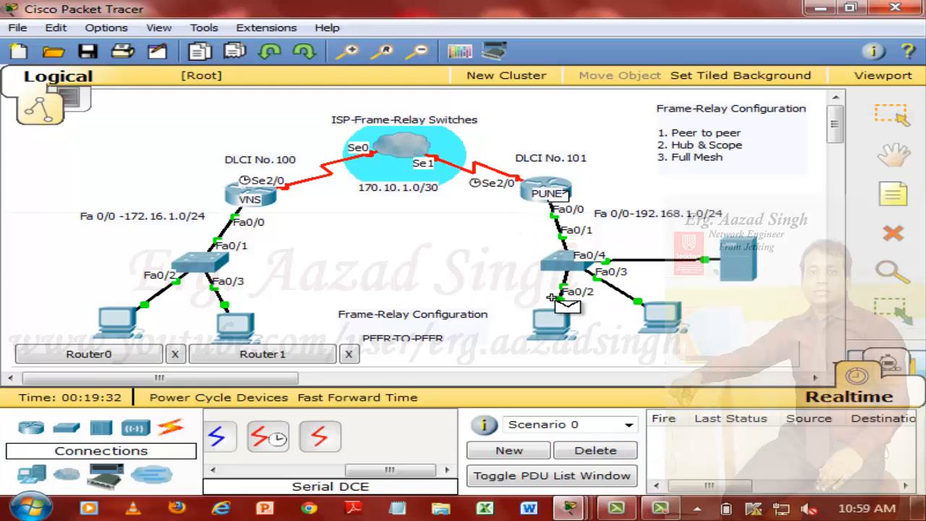
{"action": "left_click", "coordinate": [551, 322]}
{"action": "left_click", "coordinate": [618, 454]}
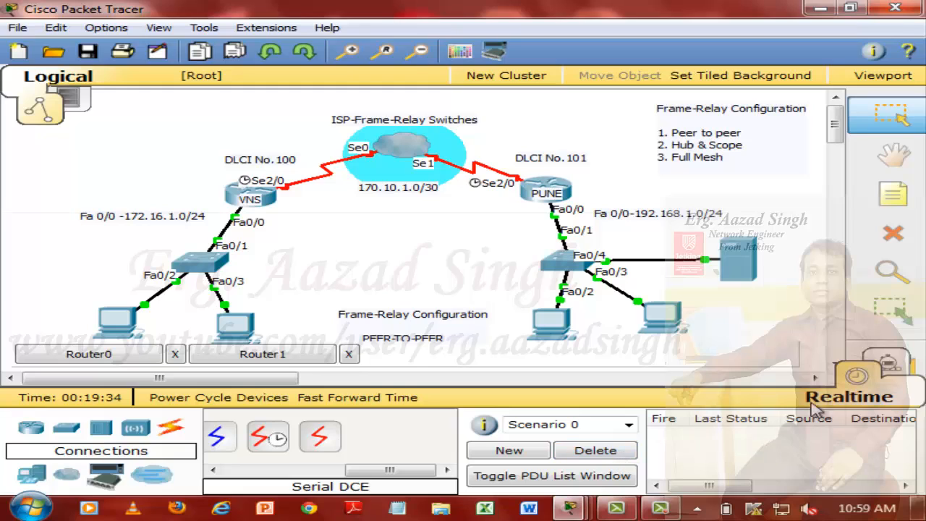
{"action": "left_click", "coordinate": [912, 358]}
{"action": "left_click", "coordinate": [546, 189]}
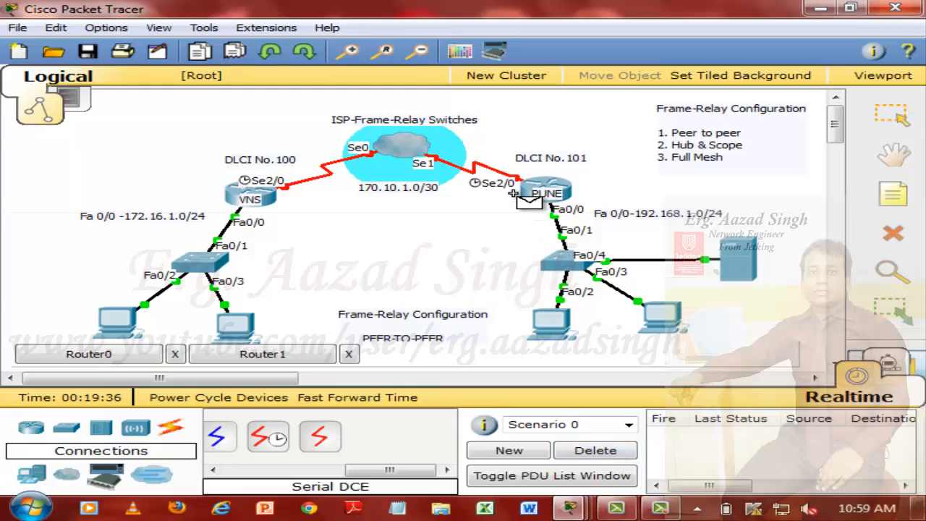
{"action": "left_click", "coordinate": [539, 323]}
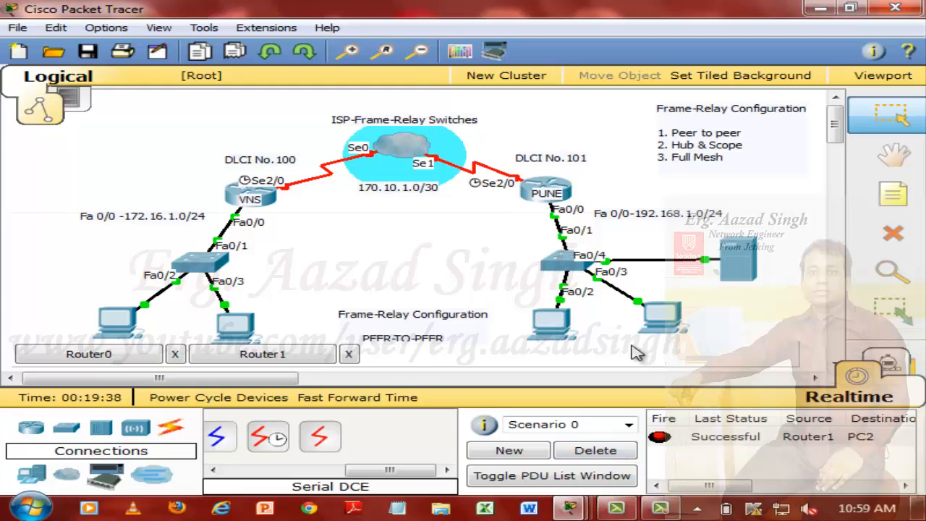
{"action": "left_click", "coordinate": [615, 455]}
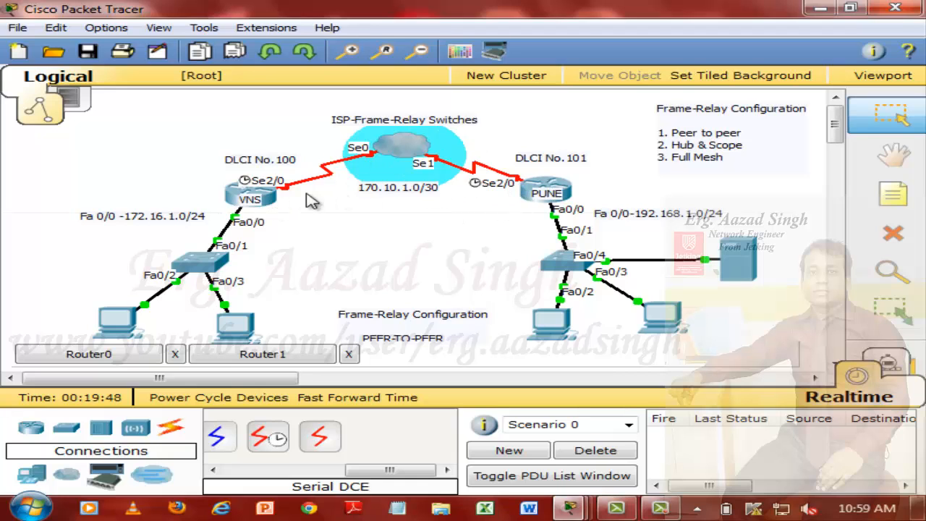
Step: Open the VNS router's command line in a maximized window and bring up fresh configuration prompts
{"action": "left_click", "coordinate": [250, 194]}
{"action": "double_click", "coordinate": [394, 37]}
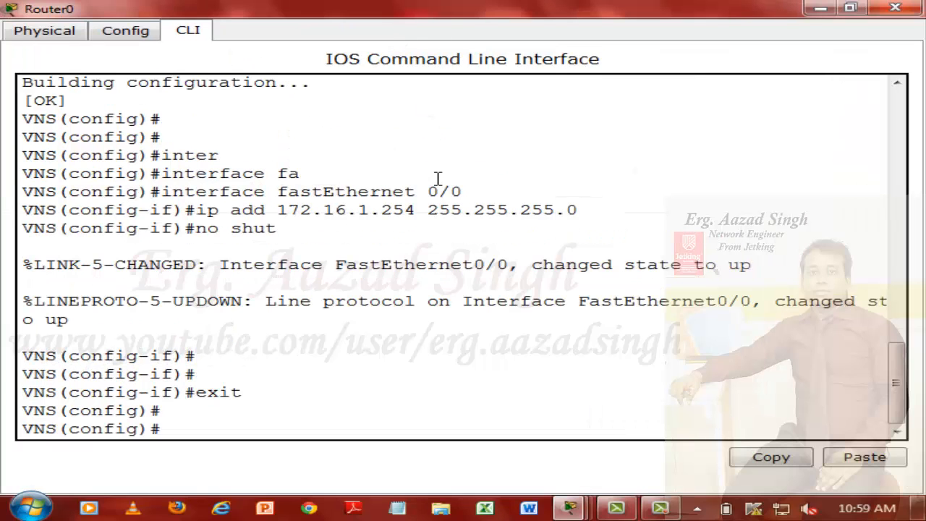
{"action": "key", "text": "Return"}
{"action": "key", "text": "Return"}
{"action": "key", "text": "Return"}
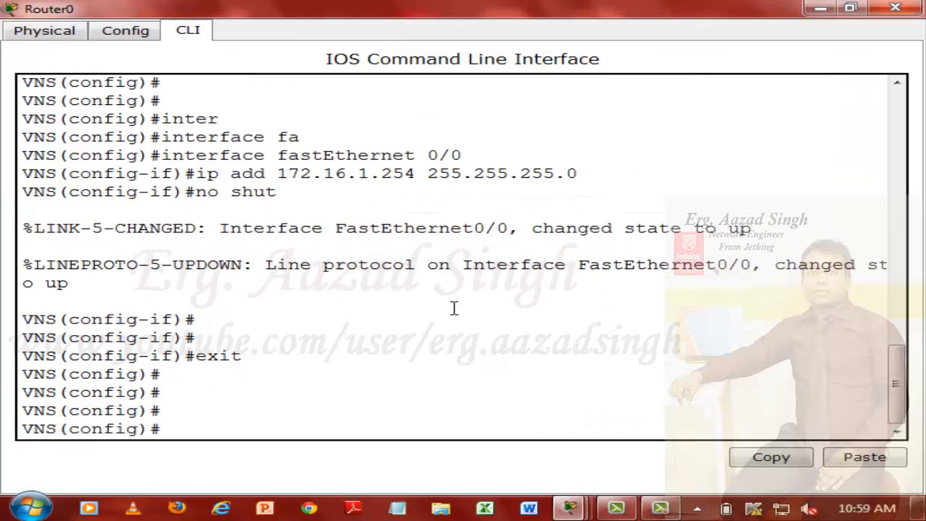
Step: Enter interface configuration mode for serial 2/0 on the VNS router
{"action": "type", "text": "inter"}
{"action": "key", "text": "Tab"}
{"action": "type", "text": "ser"}
{"action": "key", "text": "Tab"}
{"action": "type", "text": "2"}
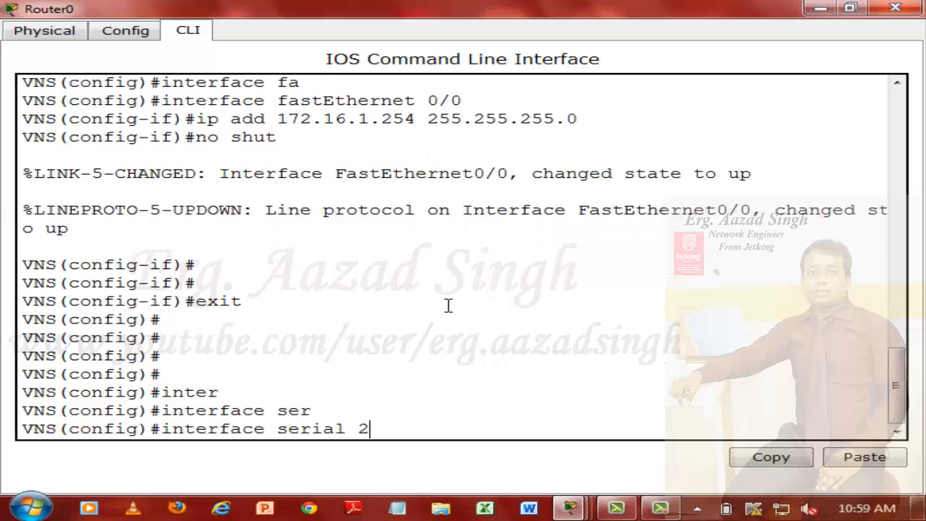
{"action": "type", "text": "/0"}
{"action": "key", "text": "Return"}
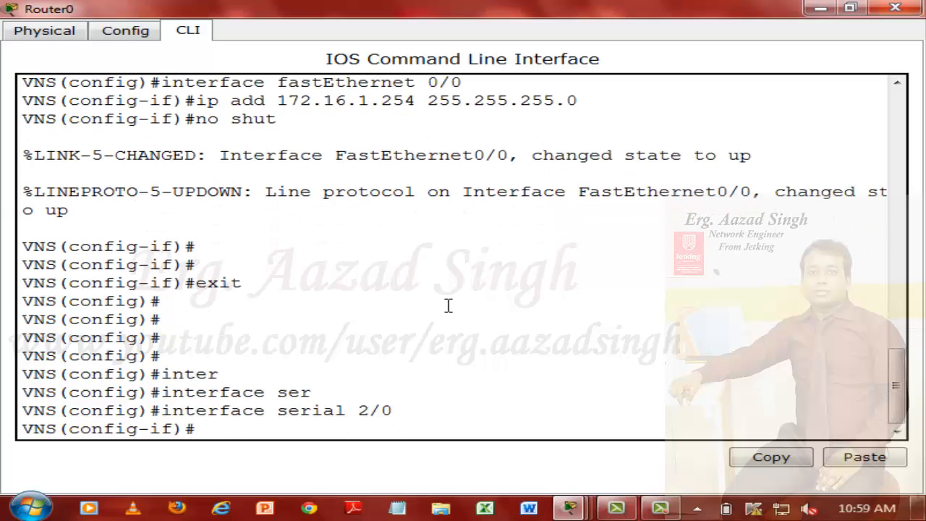
Step: Consult the available encapsulation options and set the VNS serial 2/0 encapsulation to frame-relay without the ietf option
{"action": "type", "text": "en"}
{"action": "key", "text": "Tab"}
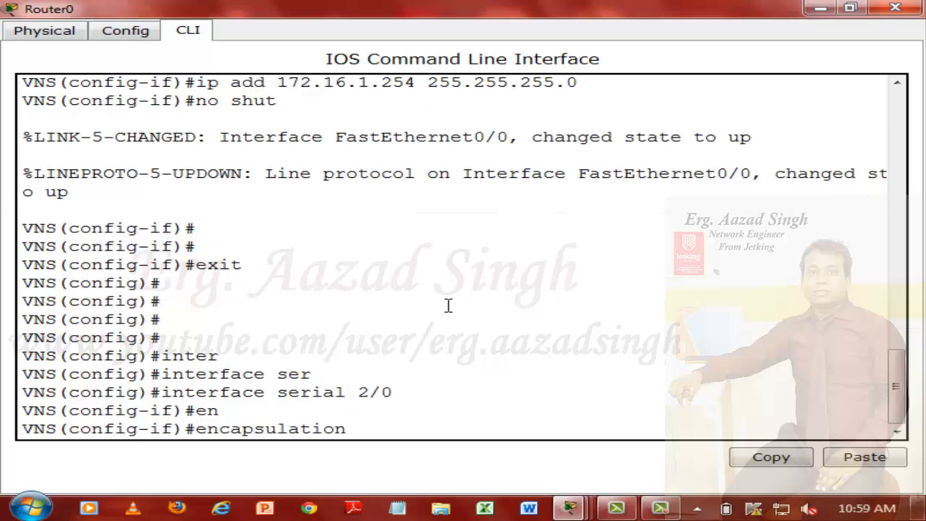
{"action": "type", "text": "?"}
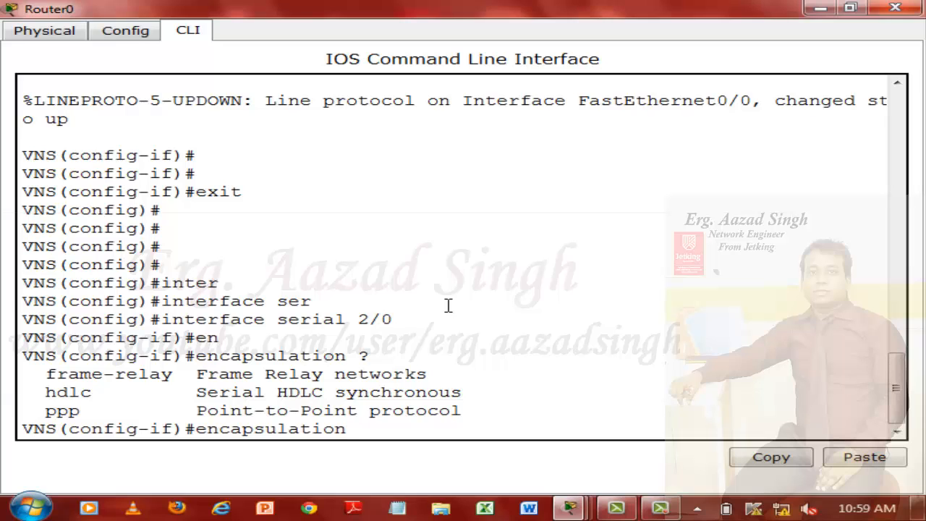
{"action": "type", "text": "fra"}
{"action": "key", "text": "Tab"}
{"action": "type", "text": "?"}
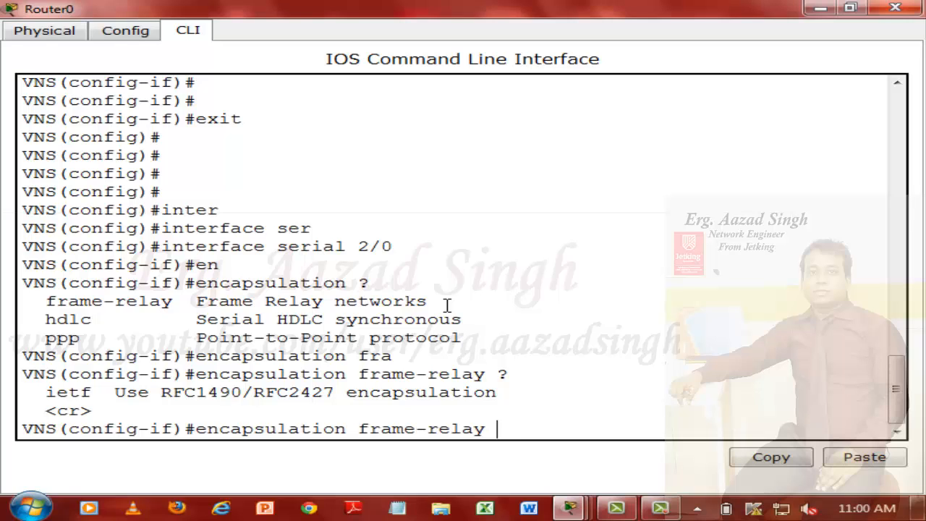
{"action": "type", "text": "ie"}
{"action": "key", "text": "Tab"}
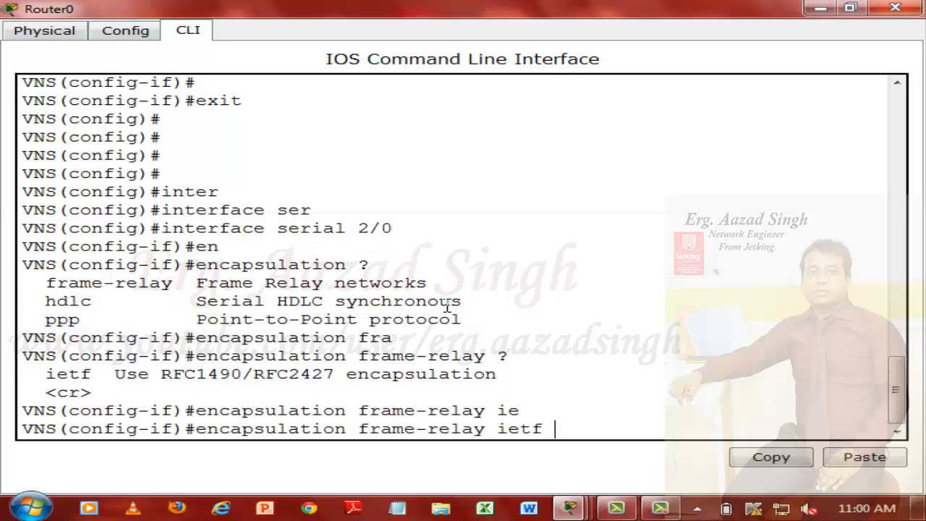
{"action": "key", "text": "BackSpace"}
{"action": "key", "text": "BackSpace"}
{"action": "key", "text": "BackSpace"}
{"action": "key", "text": "BackSpace"}
{"action": "key", "text": "BackSpace"}
{"action": "key", "text": "BackSpace"}
{"action": "key", "text": "Return"}
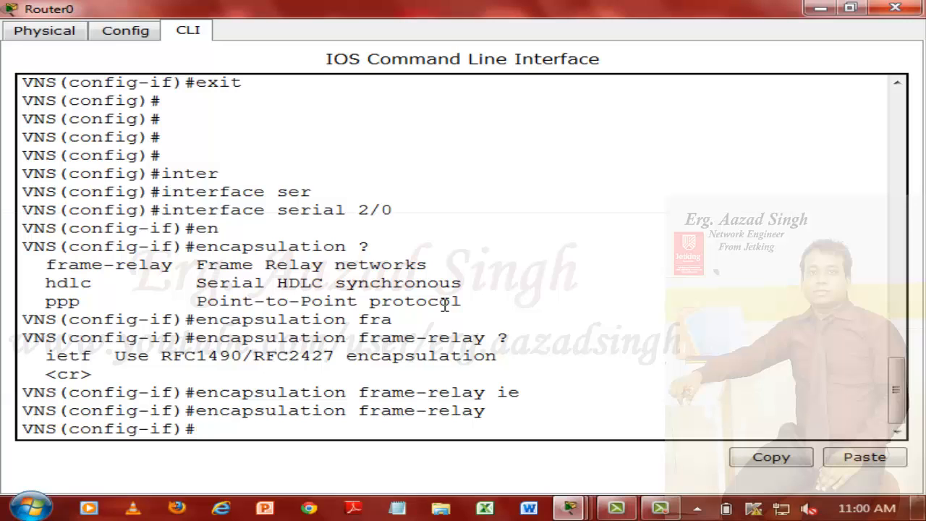
Step: Assign IP address 170.10.1.1 with mask 255.255.255.252 to the VNS router's serial 2/0 interface
{"action": "type", "text": "ip add "}
{"action": "type", "text": "170.10."}
{"action": "type", "text": "1."}
{"action": "type", "text": "1"}
{"action": "key", "text": "BackSpace"}
{"action": "type", "text": ".1 255."}
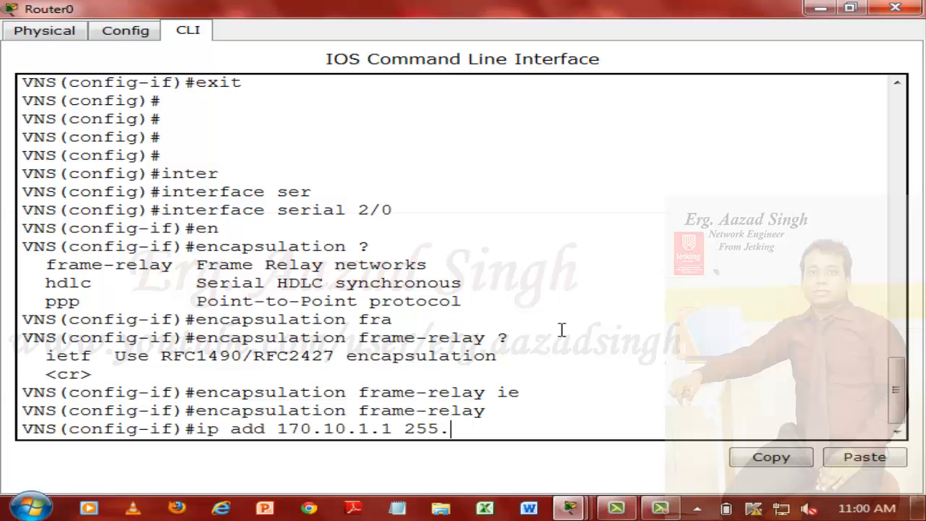
{"action": "type", "text": "255.255.252"}
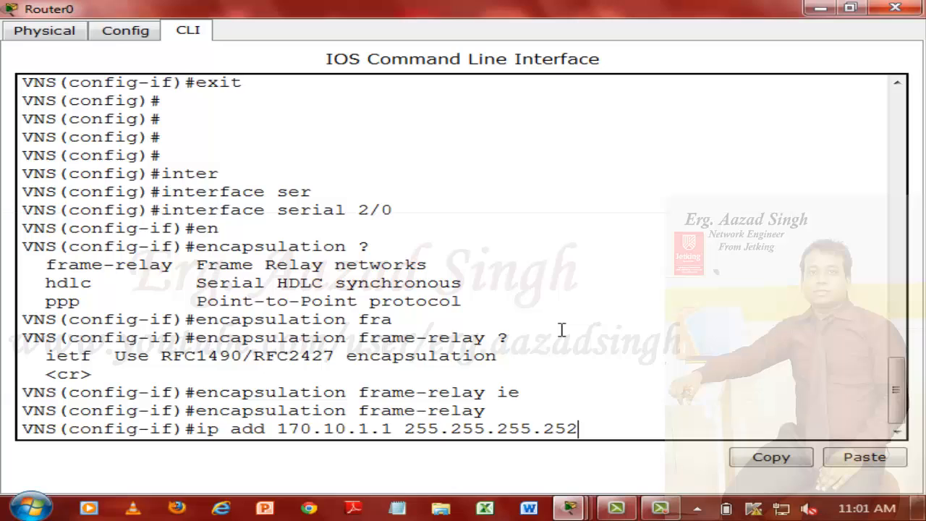
{"action": "key", "text": "Return"}
Step: Set the clock rate of the VNS router's serial 2/0 interface to 128000
{"action": "type", "text": "clock"}
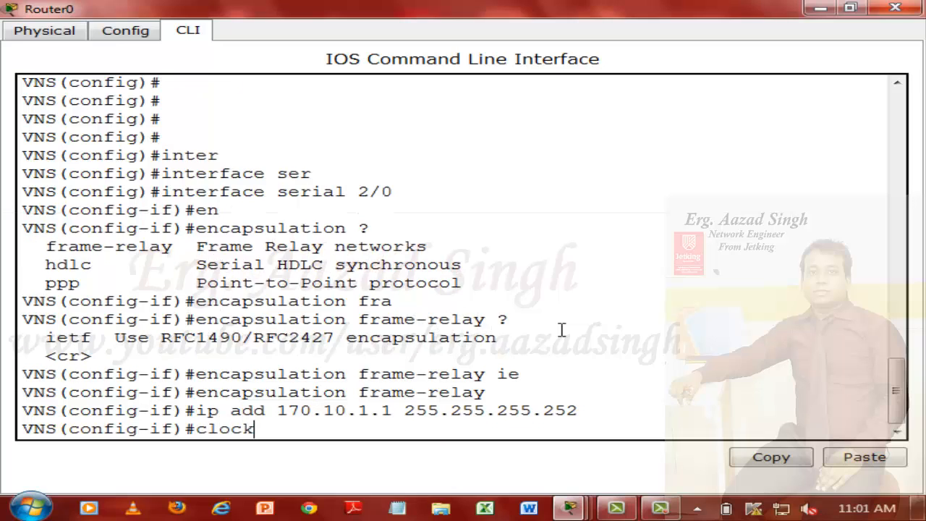
{"action": "type", "text": " rate 1"}
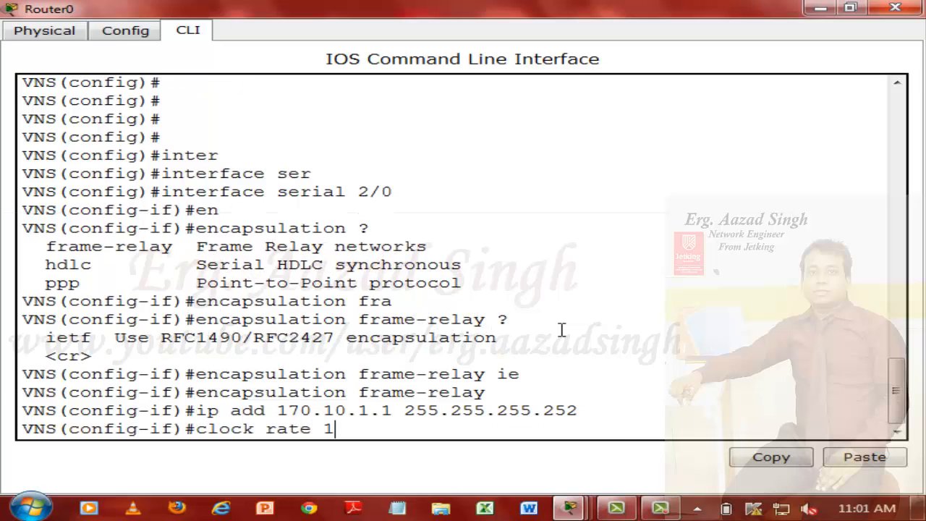
{"action": "type", "text": "2800"}
{"action": "key", "text": "Return"}
{"action": "type", "text": "c"}
{"action": "key", "text": "Up"}
{"action": "type", "text": "0"}
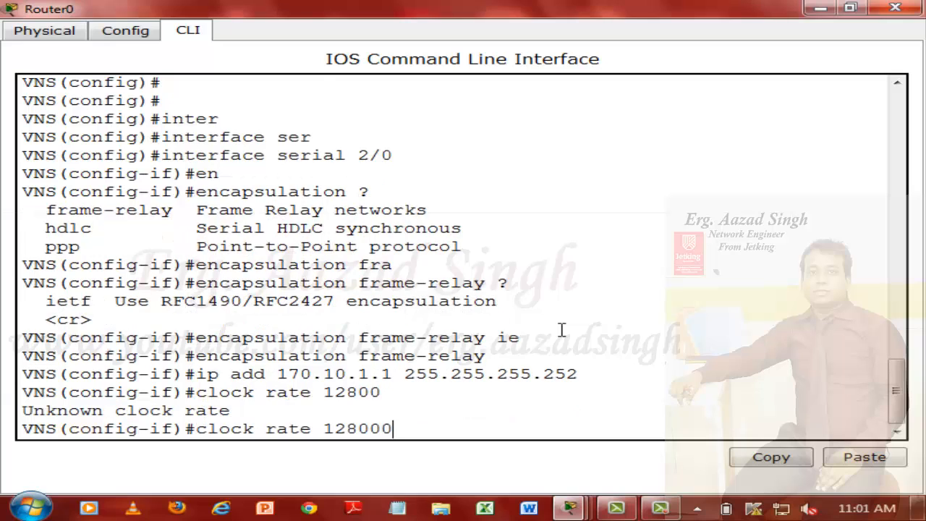
{"action": "key", "text": "Return"}
{"action": "key", "text": "Return"}
{"action": "key", "text": "Return"}
{"action": "key", "text": "Return"}
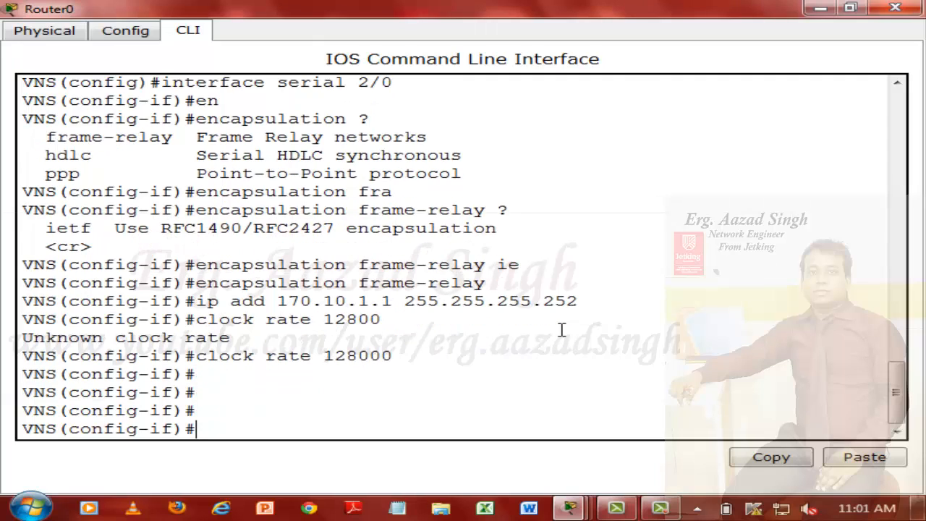
Step: Consult the frame-relay command options and define interface-dlci 100 on the VNS router's serial 2/0 interface
{"action": "type", "text": "frame"}
{"action": "key", "text": "Tab"}
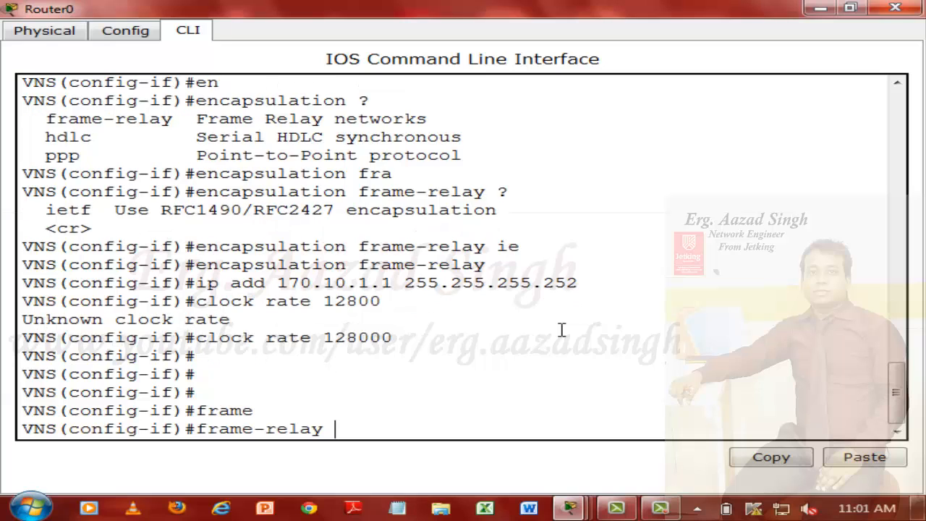
{"action": "type", "text": "?"}
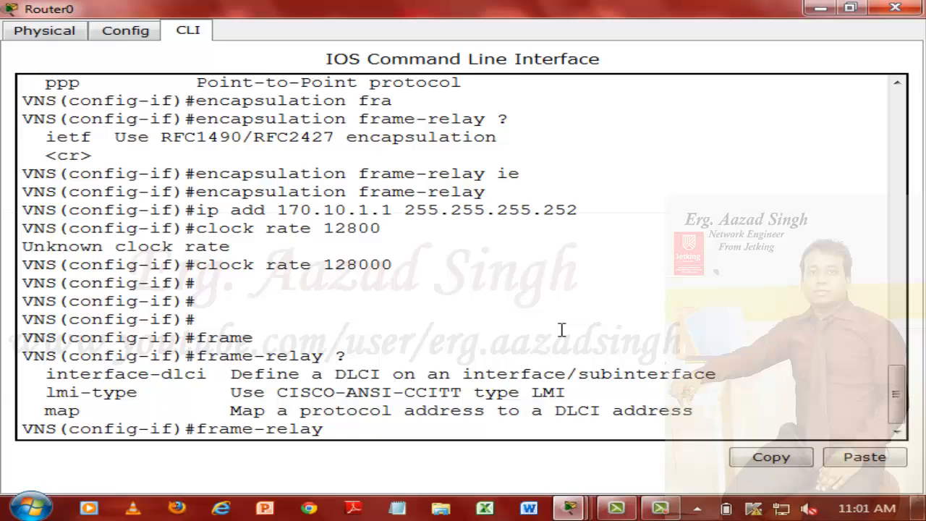
{"action": "type", "text": "inter"}
{"action": "key", "text": "Tab"}
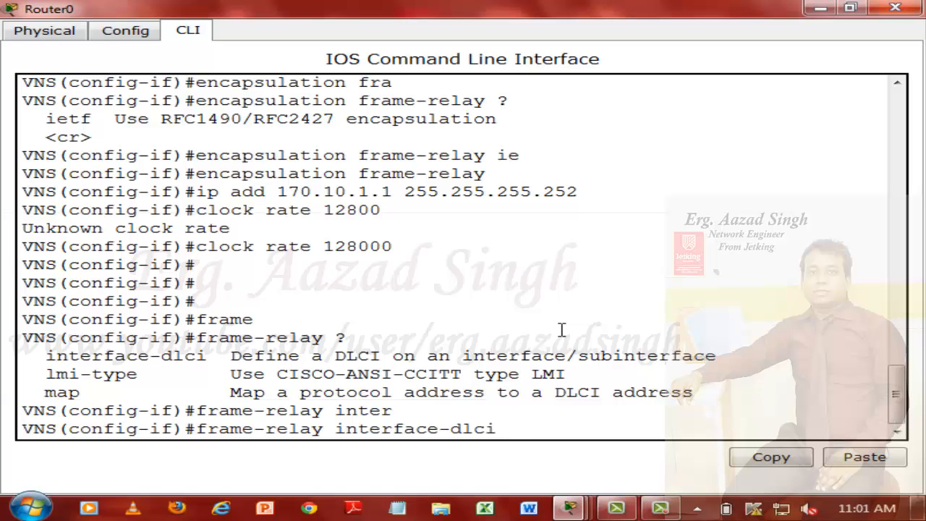
{"action": "type", "text": "?"}
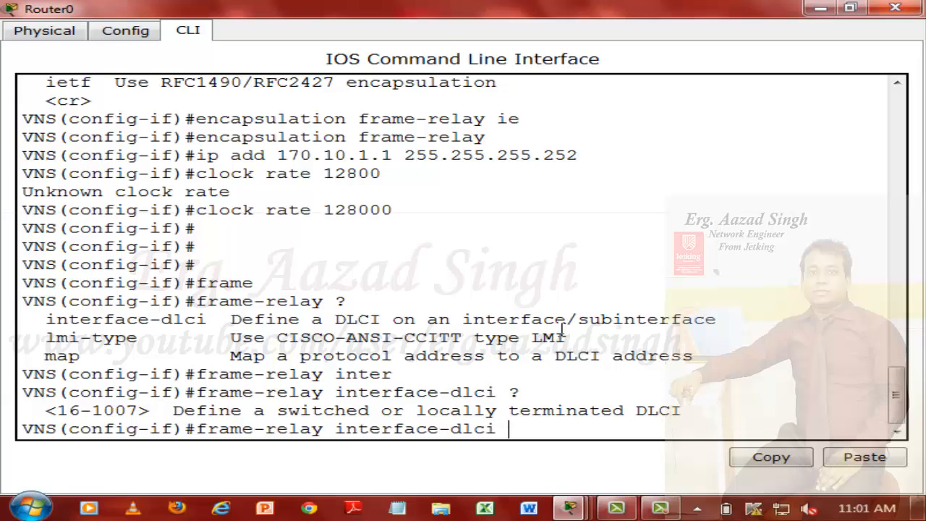
{"action": "type", "text": "100"}
{"action": "key", "text": "Return"}
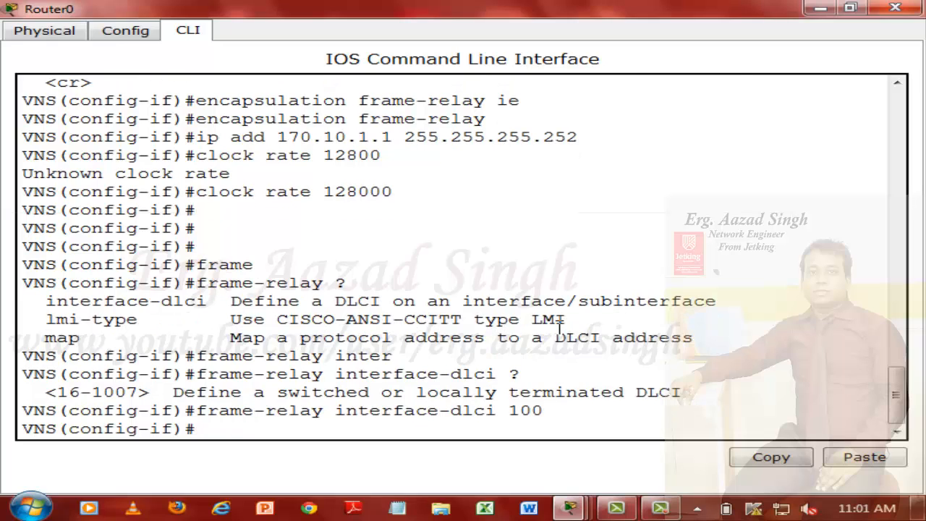
Step: Consult the available LMI types and set the frame-relay lmi-type to cisco on the VNS router's serial 2/0 interface
{"action": "type", "text": "frame"}
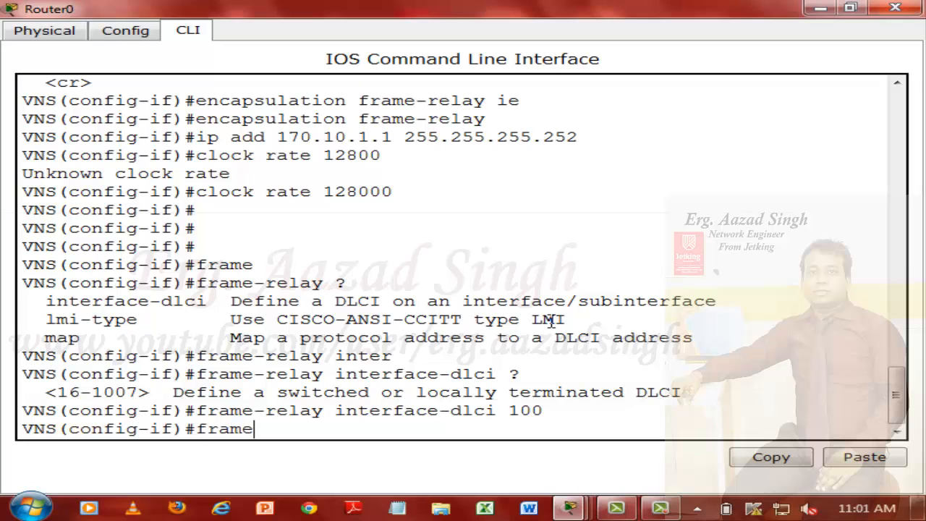
{"action": "key", "text": "Tab"}
{"action": "type", "text": "in"}
{"action": "key", "text": "Tab"}
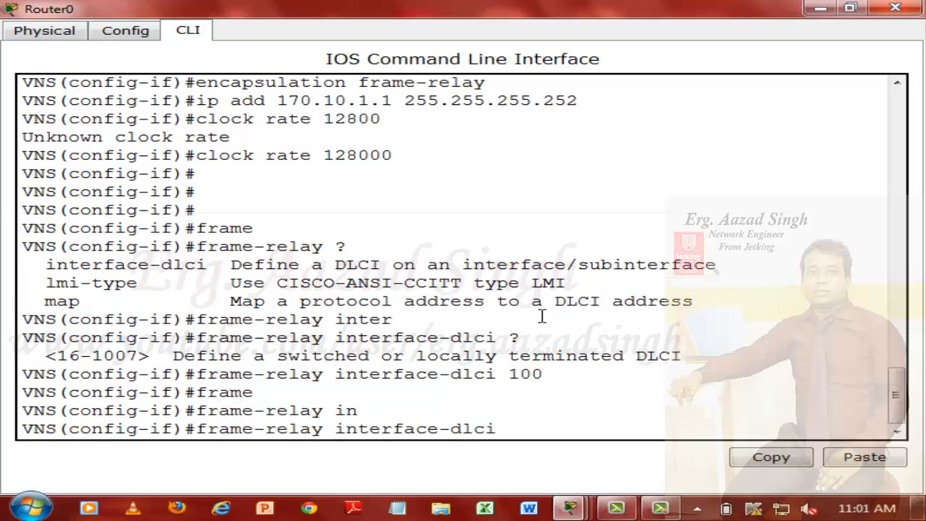
{"action": "key", "text": "BackSpace"}
{"action": "key", "text": "BackSpace"}
{"action": "key", "text": "BackSpace"}
{"action": "key", "text": "BackSpace"}
{"action": "key", "text": "BackSpace"}
{"action": "key", "text": "BackSpace"}
{"action": "key", "text": "BackSpace"}
{"action": "key", "text": "BackSpace"}
{"action": "key", "text": "BackSpace"}
{"action": "key", "text": "BackSpace"}
{"action": "key", "text": "BackSpace"}
{"action": "key", "text": "BackSpace"}
{"action": "key", "text": "BackSpace"}
{"action": "key", "text": "BackSpace"}
{"action": "key", "text": "BackSpace"}
{"action": "type", "text": "."}
{"action": "key", "text": "BackSpace"}
{"action": "type", "text": "lm"}
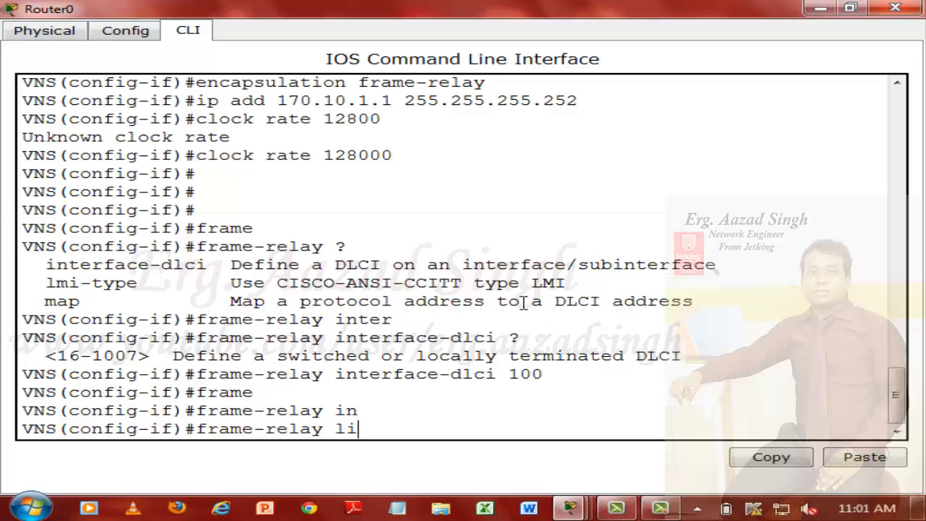
{"action": "type", "text": "i"}
{"action": "key", "text": "Tab"}
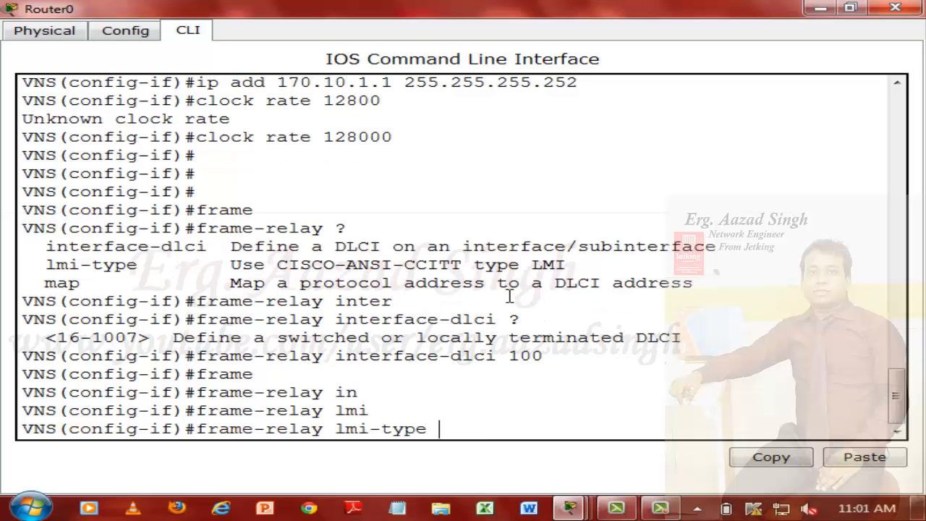
{"action": "type", "text": "?"}
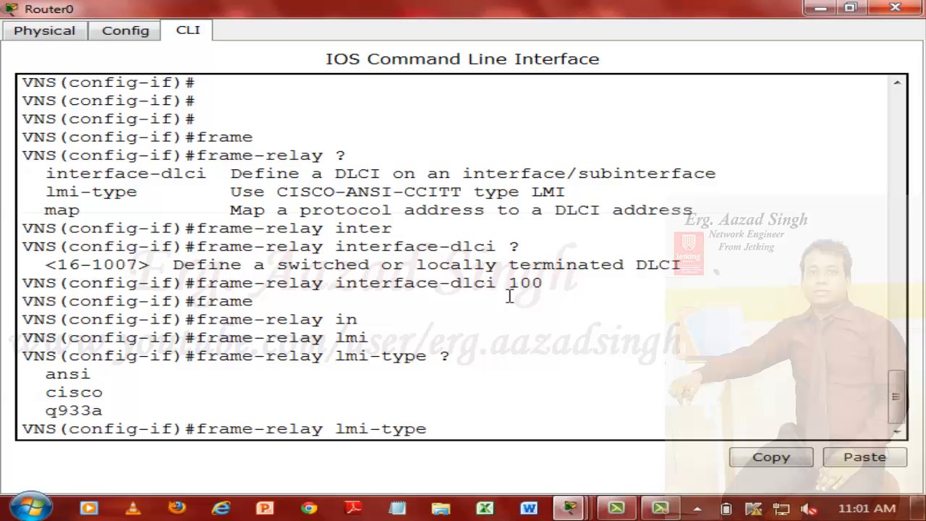
{"action": "type", "text": "cisco"}
{"action": "key", "text": "Return"}
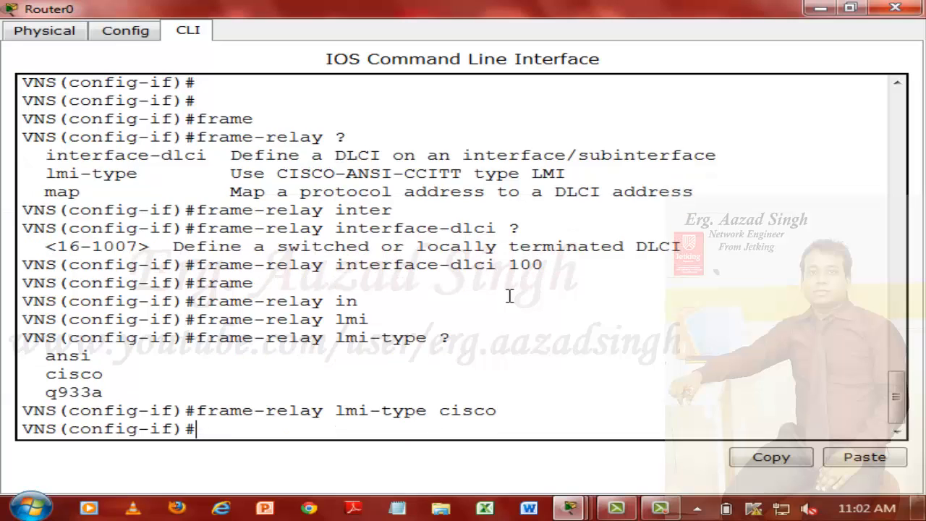
Step: Enable the VNS router's serial 2/0 interface with no shut, exit interface configuration and return to the topology
{"action": "type", "text": "no shut"}
{"action": "key", "text": "Return"}
{"action": "key", "text": "Return"}
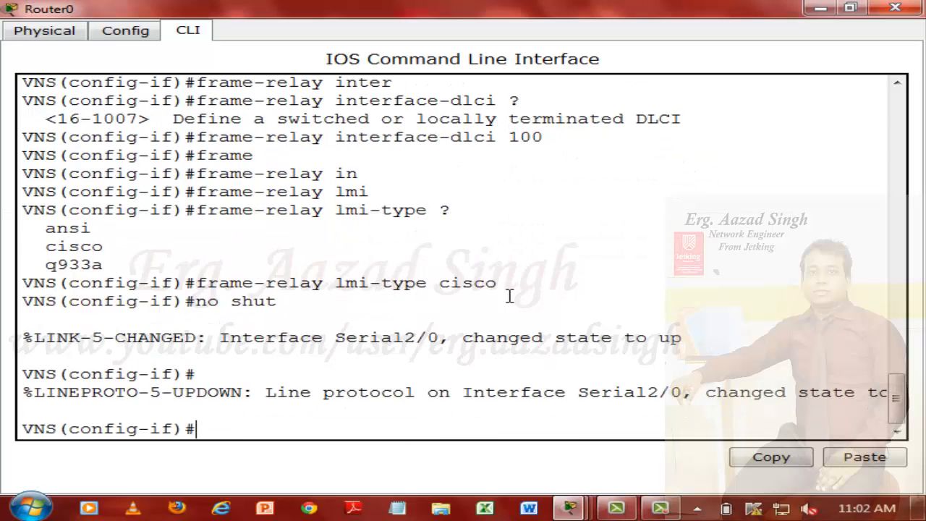
{"action": "key", "text": "Return"}
{"action": "type", "text": "exit"}
{"action": "key", "text": "Return"}
{"action": "key", "text": "Return"}
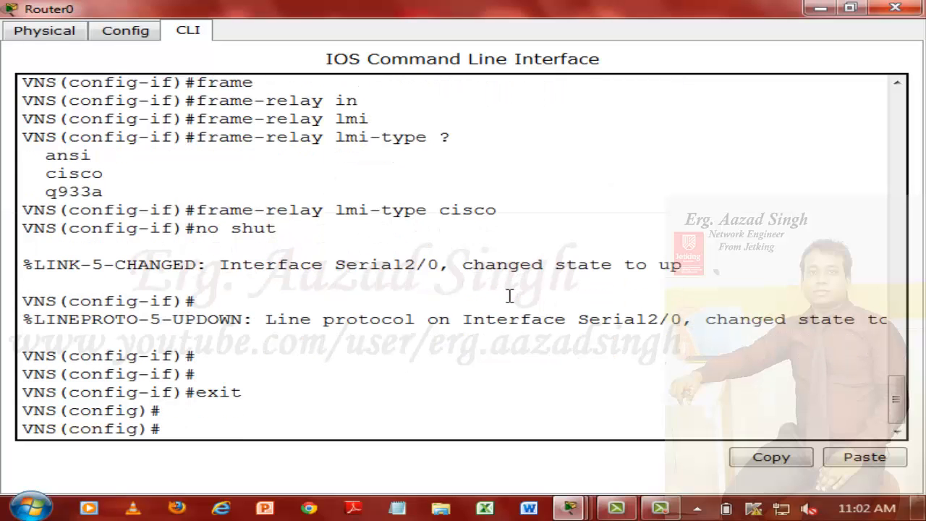
{"action": "left_click", "coordinate": [819, 9]}
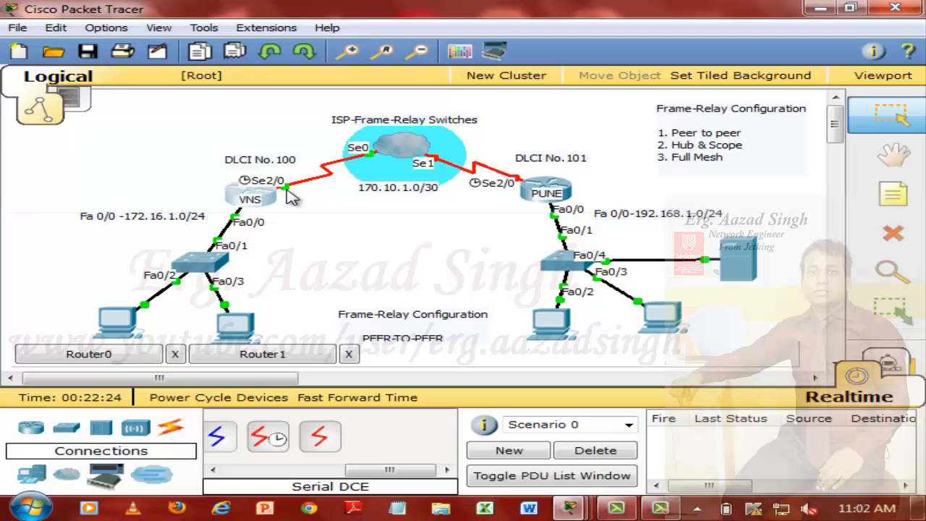
Step: Enter interface configuration mode for serial 2/0 on the PUNE router's command line
{"action": "mouse_move", "coordinate": [557, 193]}
{"action": "left_click", "coordinate": [569, 184]}
{"action": "double_click", "coordinate": [408, 61]}
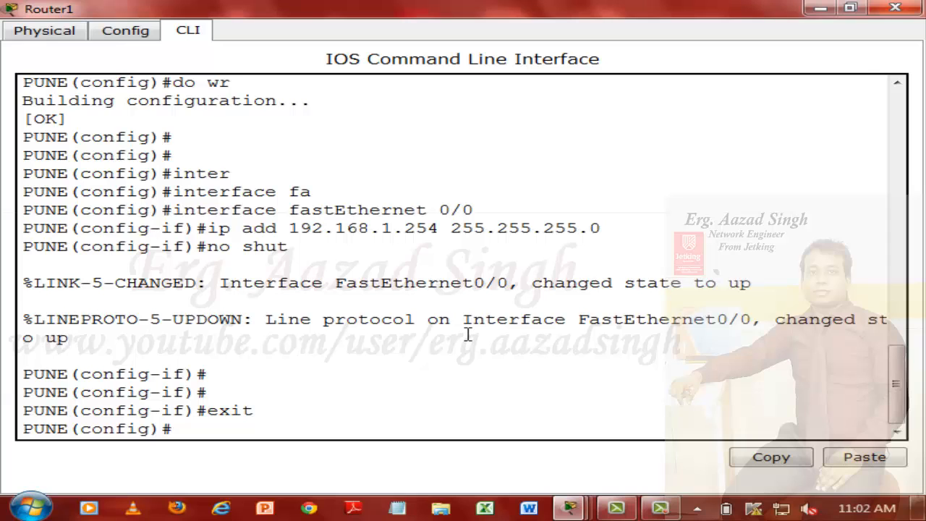
{"action": "key", "text": "Return"}
{"action": "key", "text": "Return"}
{"action": "key", "text": "Return"}
{"action": "key", "text": "Return"}
{"action": "type", "text": "inter"}
{"action": "key", "text": "Tab"}
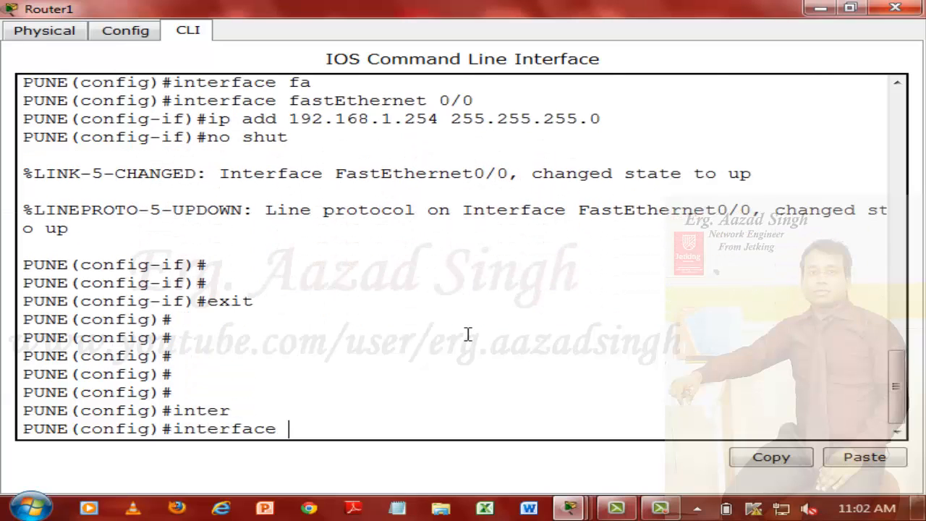
{"action": "type", "text": "ser"}
{"action": "key", "text": "Tab"}
{"action": "type", "text": "2/0"}
{"action": "key", "text": "Return"}
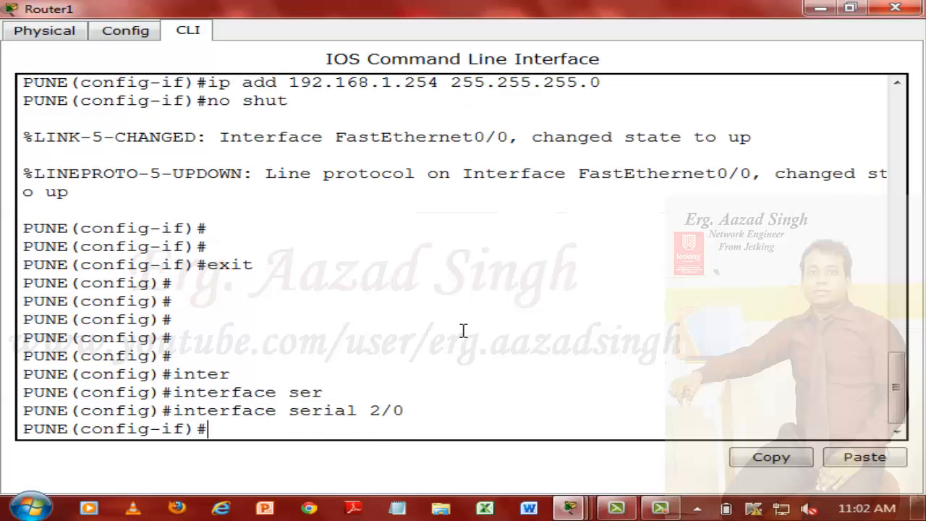
Step: Set the encapsulation of the PUNE router's serial 2/0 interface to frame-relay
{"action": "type", "text": "en"}
{"action": "key", "text": "Tab"}
{"action": "type", "text": "fra"}
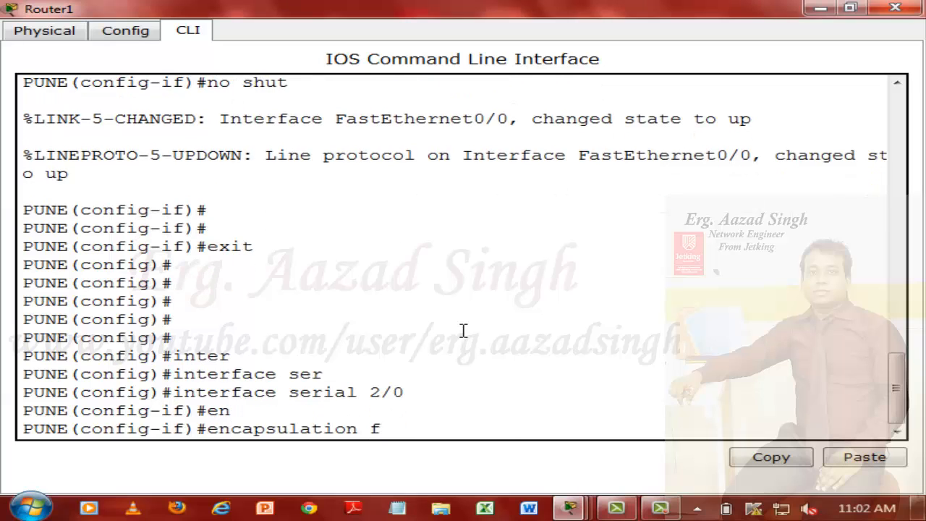
{"action": "key", "text": "Tab"}
{"action": "key", "text": "Return"}
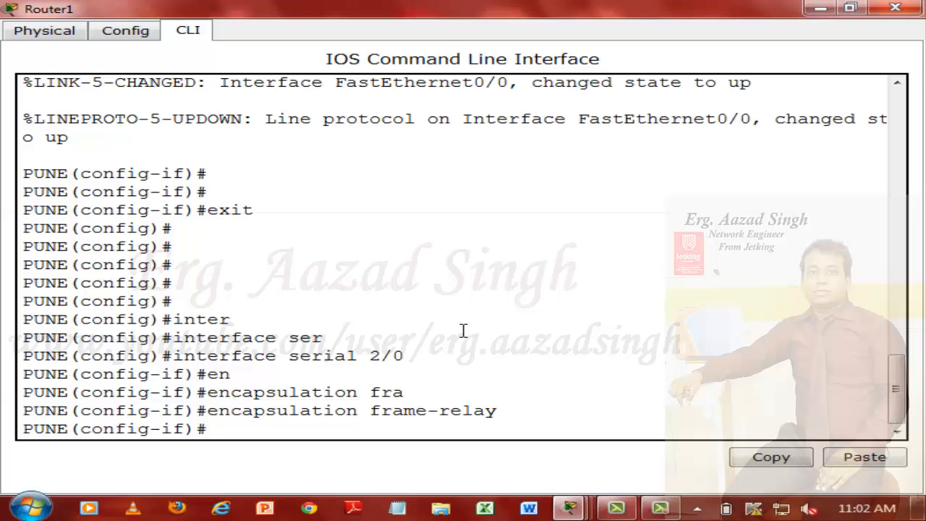
Step: Assign IP address 170.10.1.2 with mask 255.255.255.252 to the PUNE router's serial 2/0 interface
{"action": "type", "text": "ip add "}
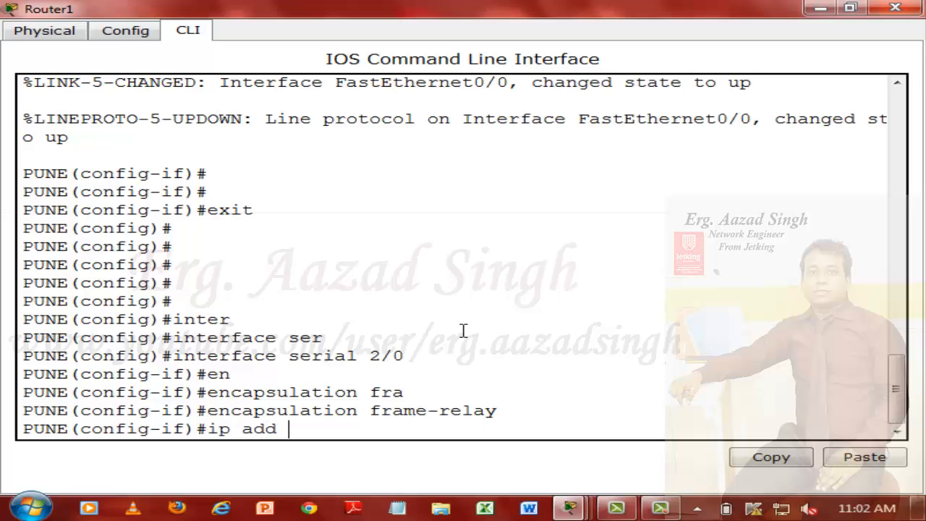
{"action": "type", "text": "170.10.1.2 255."}
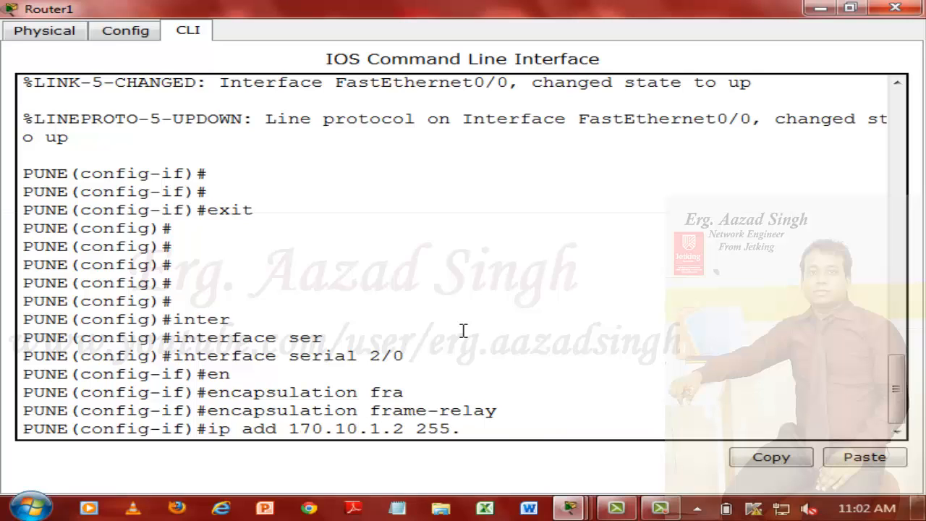
{"action": "type", "text": "255.255.255.252"}
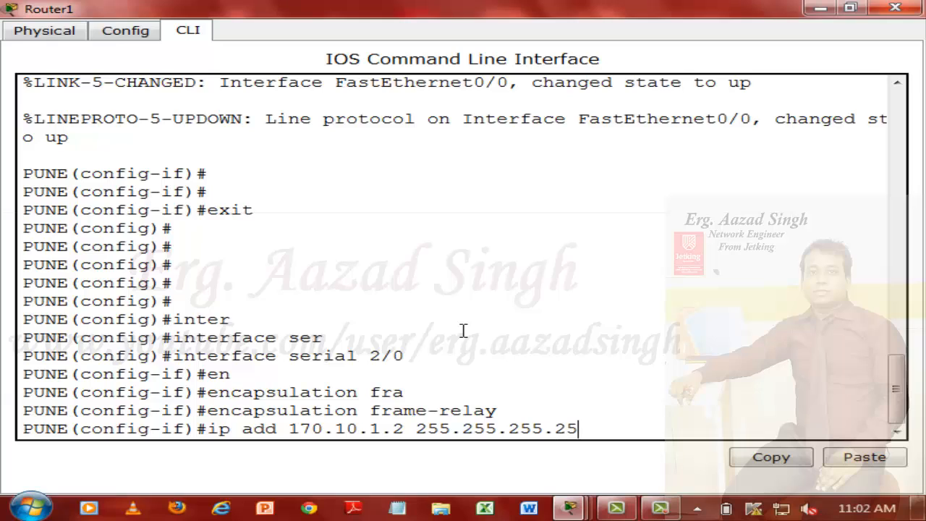
{"action": "key", "text": "Return"}
Step: Set the clock rate of the PUNE router's serial 2/0 interface to 128000
{"action": "type", "text": "clock r"}
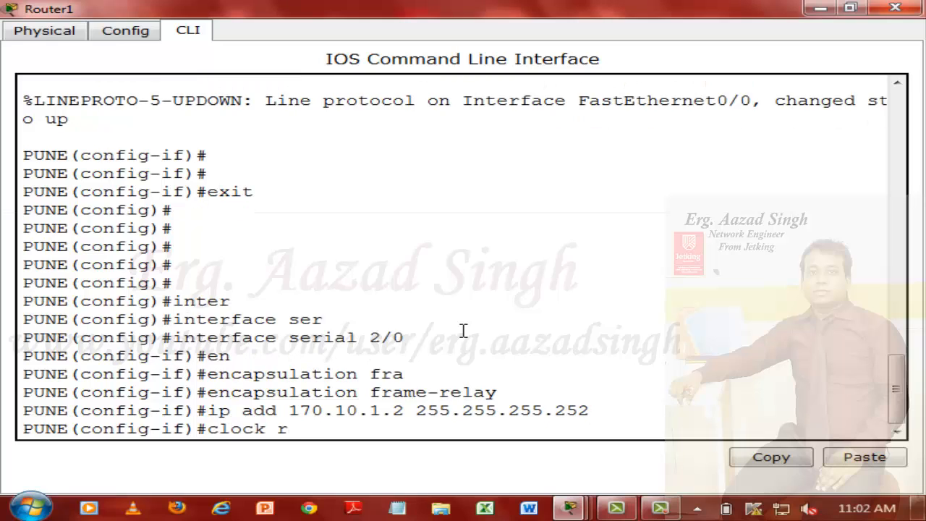
{"action": "type", "text": "ate 128000"}
{"action": "key", "text": "Return"}
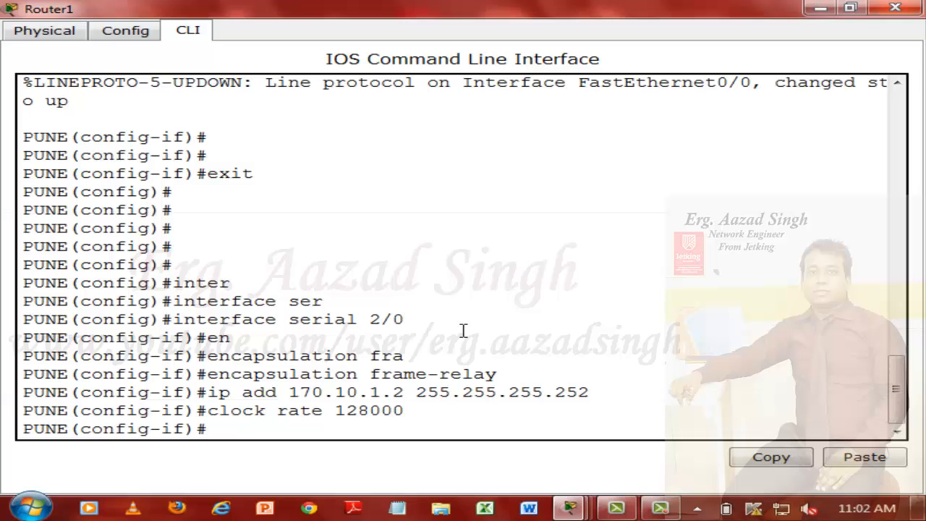
Step: Define frame-relay interface-dlci 101 on the PUNE router's serial 2/0 interface
{"action": "type", "text": "fra"}
{"action": "key", "text": "Tab"}
{"action": "type", "text": "in"}
{"action": "key", "text": "Tab"}
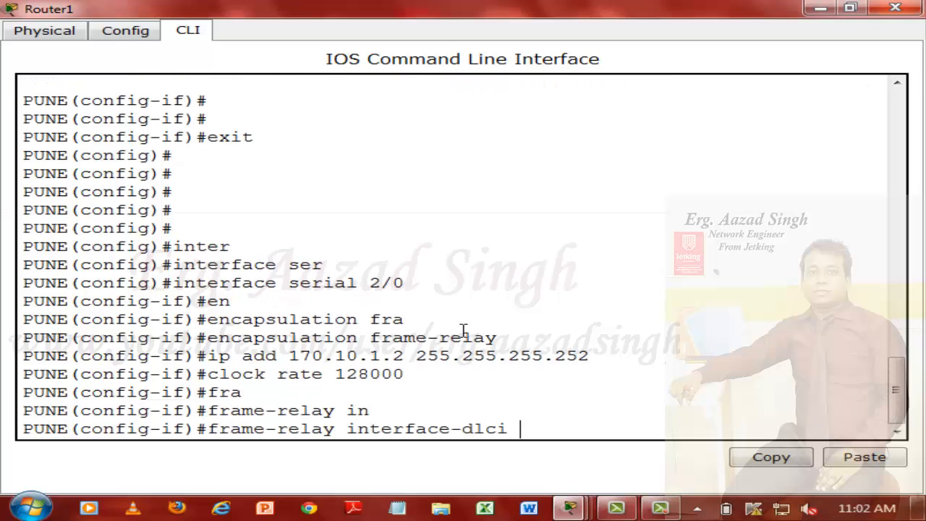
{"action": "type", "text": "101"}
{"action": "key", "text": "Return"}
Step: Set the frame-relay lmi-type to cisco on the PUNE router's serial 2/0 interface
{"action": "type", "text": "fra"}
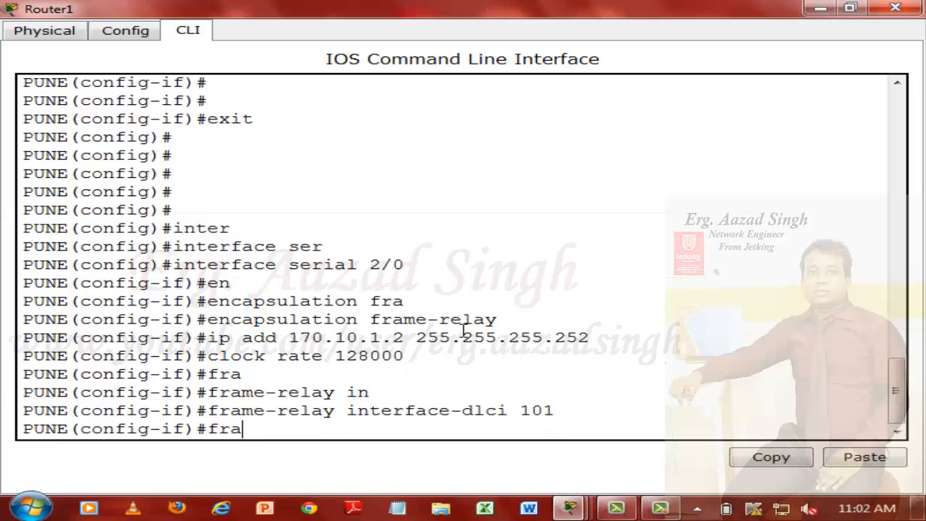
{"action": "key", "text": "Tab"}
{"action": "type", "text": "l"}
{"action": "key", "text": "Tab"}
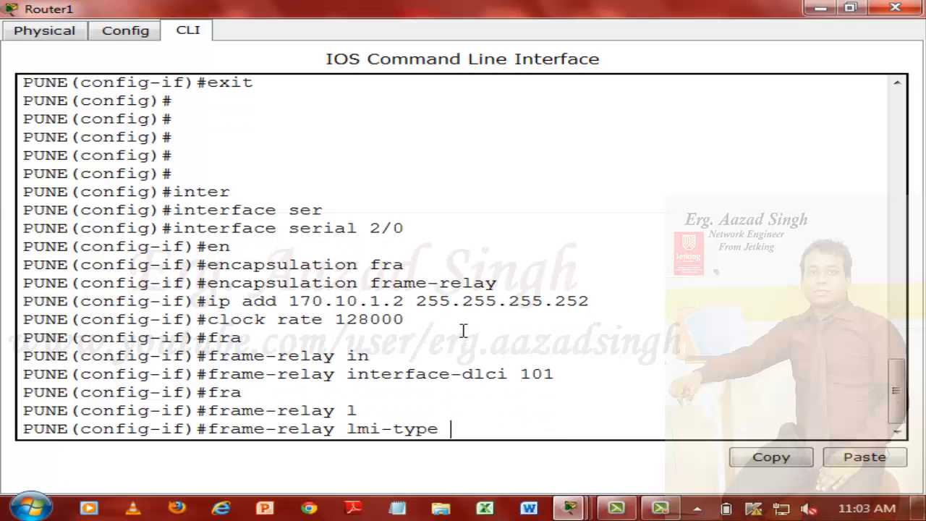
{"action": "type", "text": "cisco"}
{"action": "key", "text": "Return"}
Step: Enable the PUNE router's serial 2/0 interface with no shut, exit interface configuration and return to the topology
{"action": "type", "text": "no shut"}
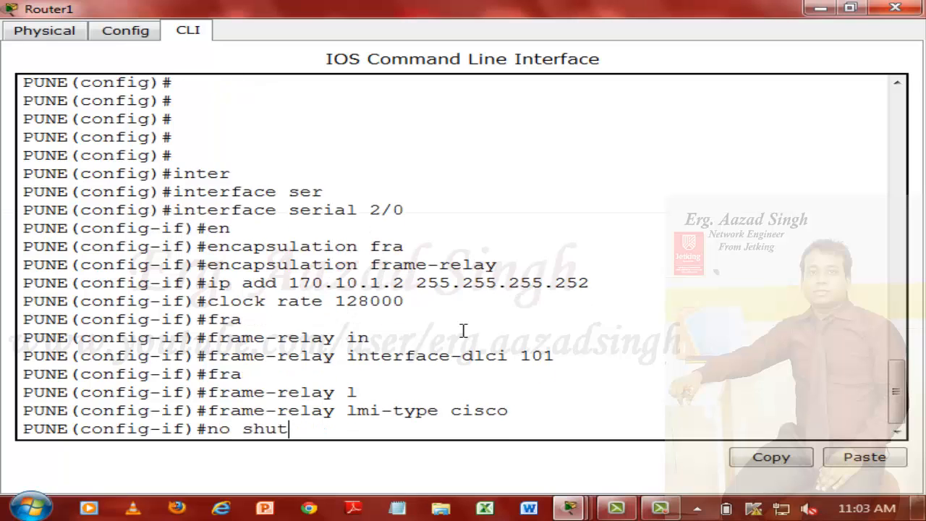
{"action": "key", "text": "Return"}
{"action": "key", "text": "Return"}
{"action": "type", "text": "exit"}
{"action": "key", "text": "Return"}
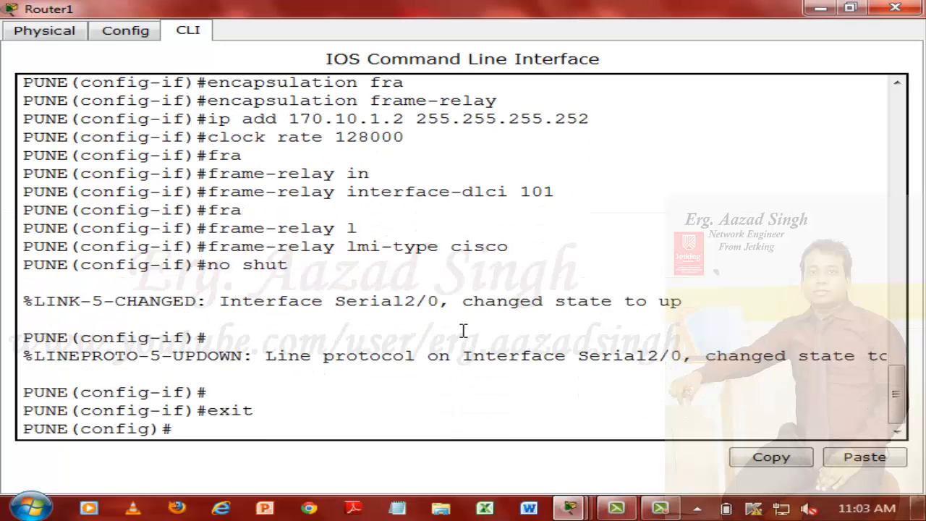
{"action": "left_click", "coordinate": [820, 8]}
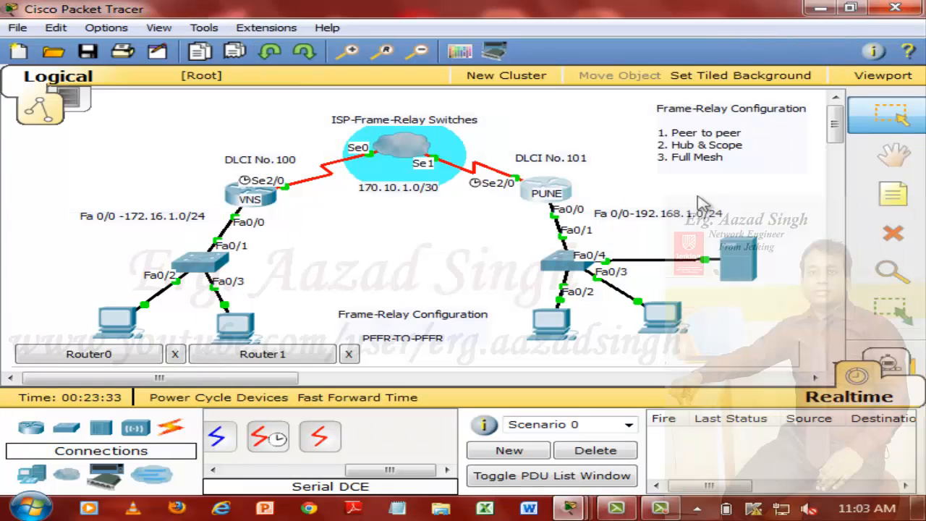
Step: Move the 170.10.1.0/30 label up into the cloud's ellipse and check the cloud's port and DLCI summary
{"action": "mouse_move", "coordinate": [434, 187]}
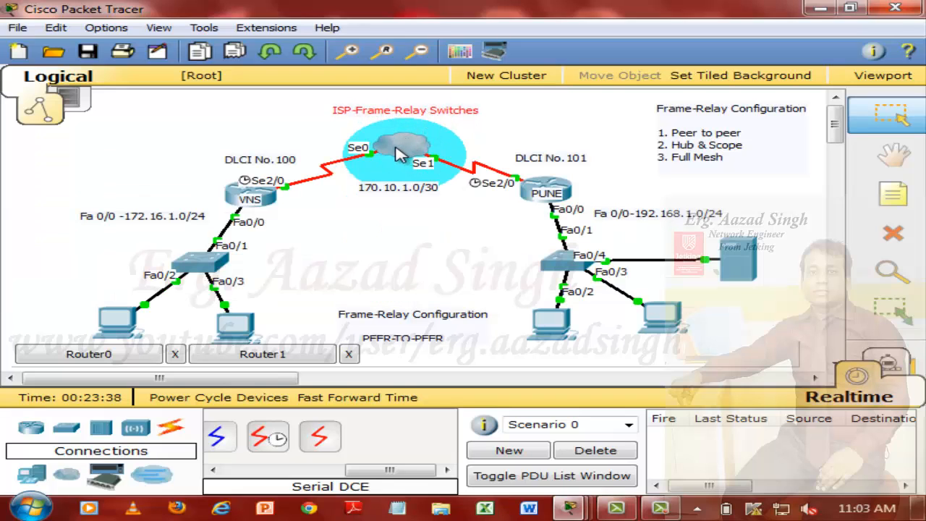
{"action": "mouse_move", "coordinate": [407, 191]}
{"action": "left_mouse_down"}
{"action": "mouse_move", "coordinate": [410, 202]}
{"action": "mouse_move", "coordinate": [402, 173]}
{"action": "mouse_move", "coordinate": [407, 182]}
{"action": "left_mouse_up"}
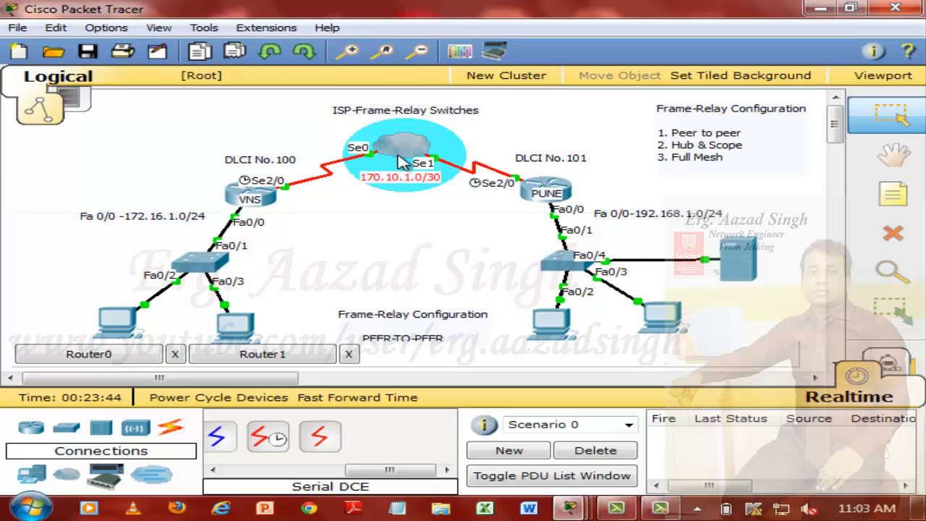
{"action": "mouse_move", "coordinate": [402, 161]}
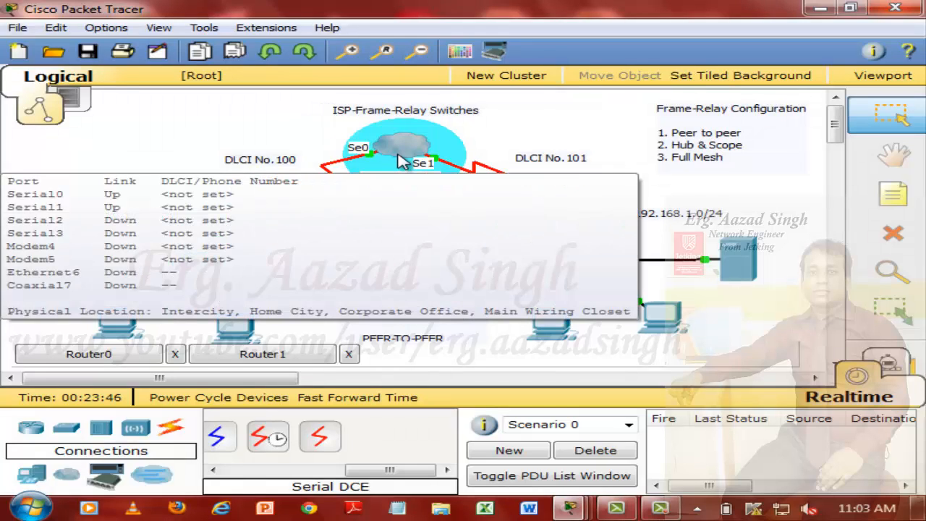
{"action": "mouse_move", "coordinate": [256, 174]}
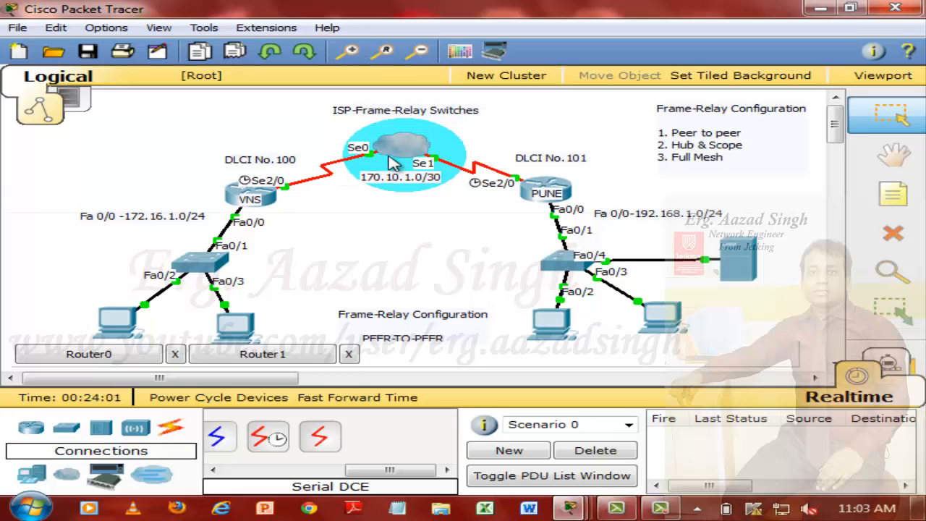
Step: Add DLCI 100 with the name VNS to the Serial0 interface of the ISP cloud
{"action": "left_click", "coordinate": [414, 145]}
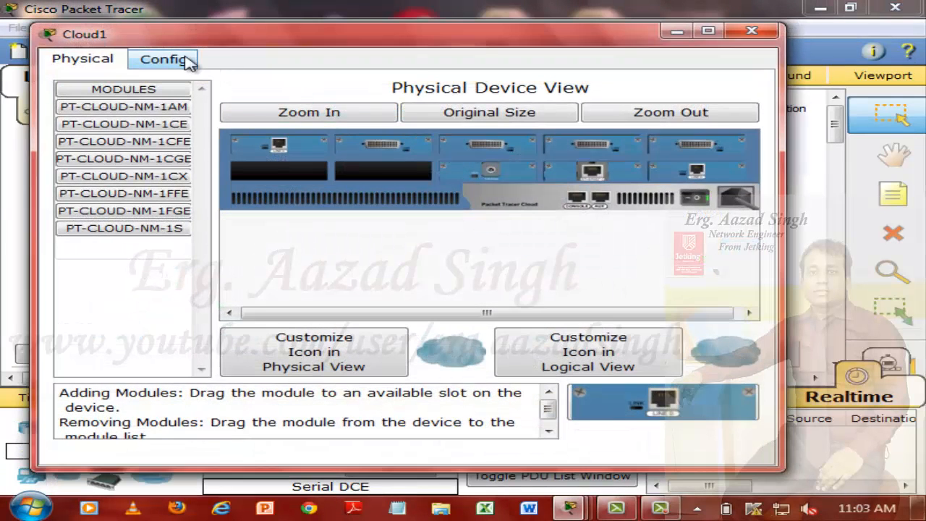
{"action": "left_click", "coordinate": [187, 61]}
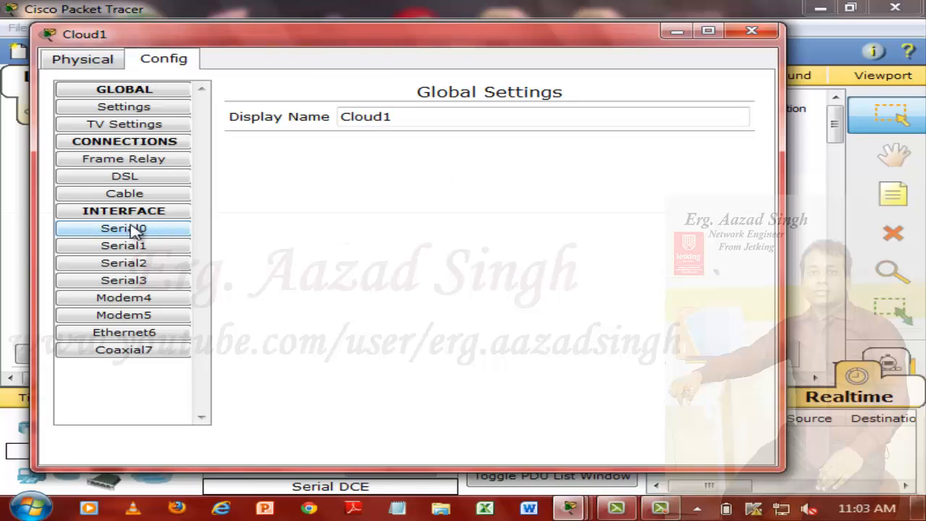
{"action": "left_click", "coordinate": [165, 237]}
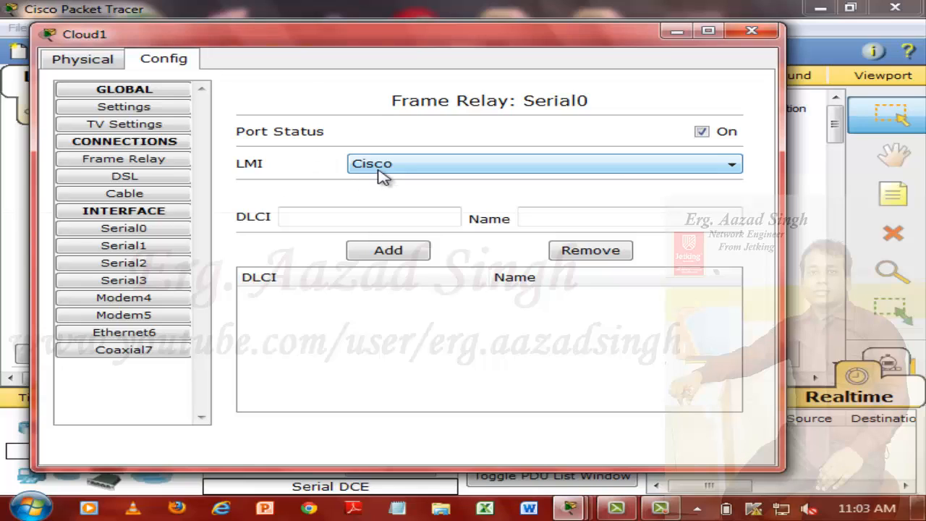
{"action": "left_click", "coordinate": [376, 216]}
{"action": "type", "text": "100"}
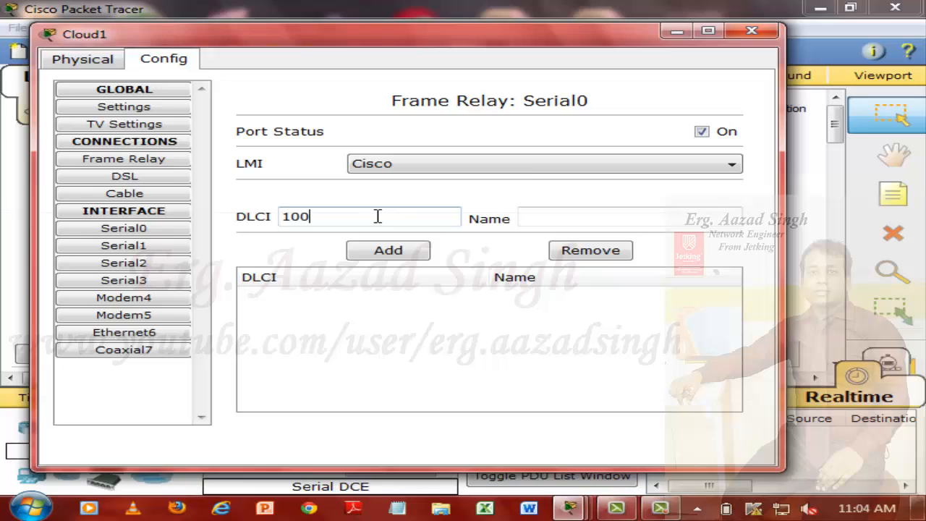
{"action": "left_click", "coordinate": [683, 211]}
{"action": "type", "text": "VNS"}
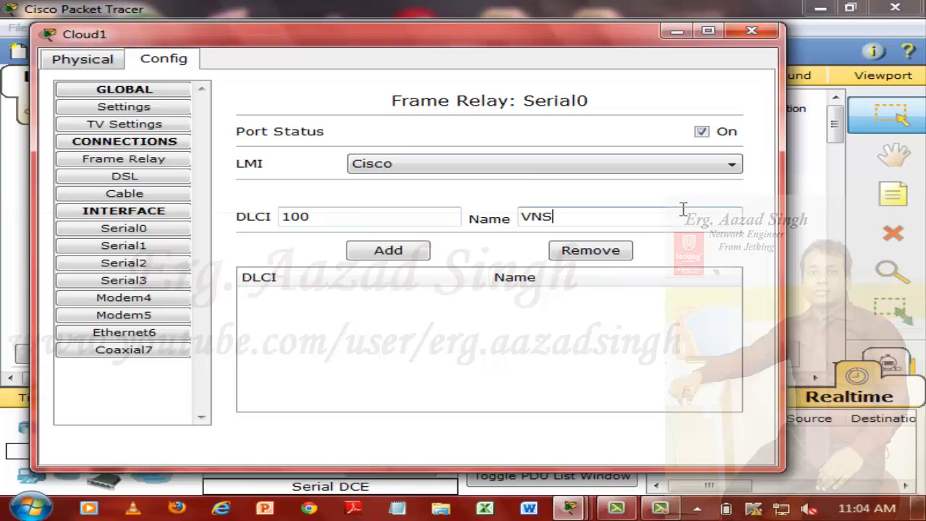
{"action": "left_click", "coordinate": [411, 254]}
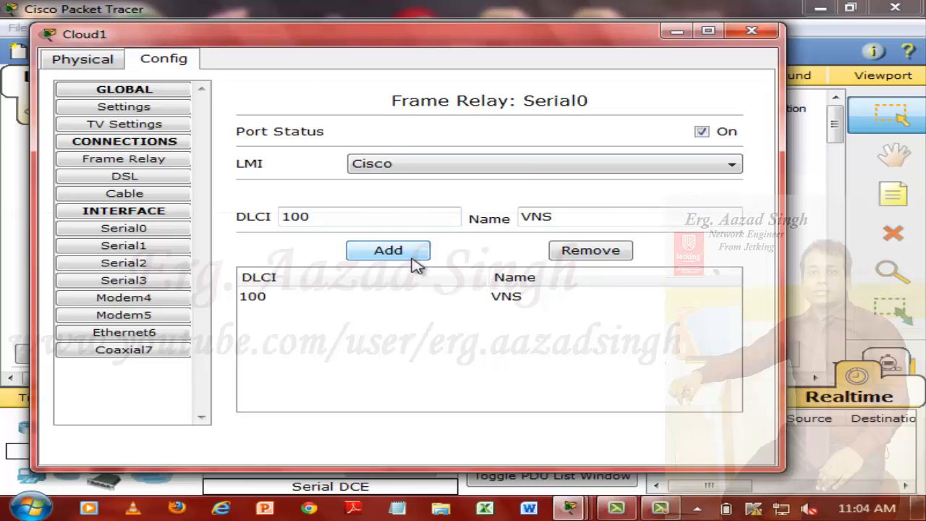
Step: Add DLCI 101 with the name PUNE to the cloud's Serial1 interface and close the cloud's configuration
{"action": "left_click_drag", "start_coordinate": [428, 34], "coordinate": [428, 351]}
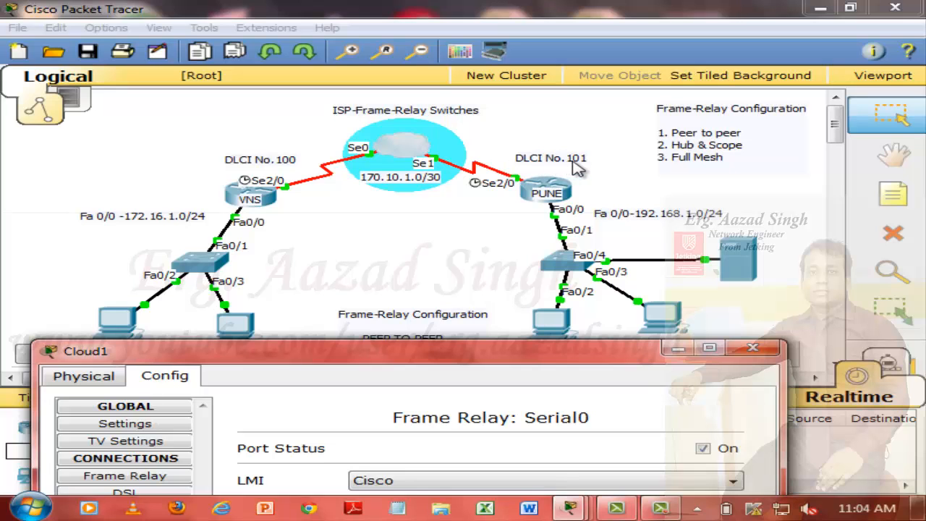
{"action": "left_click_drag", "start_coordinate": [507, 358], "coordinate": [481, 40]}
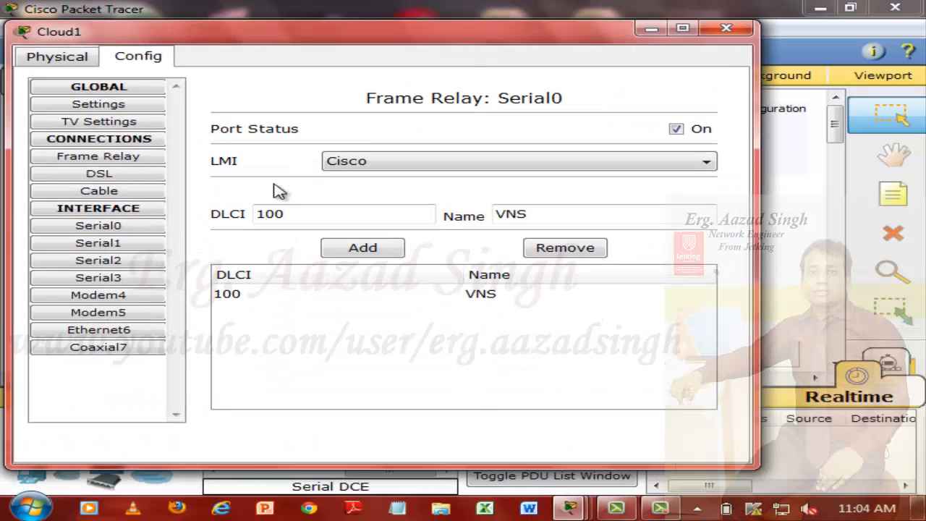
{"action": "left_click", "coordinate": [149, 244]}
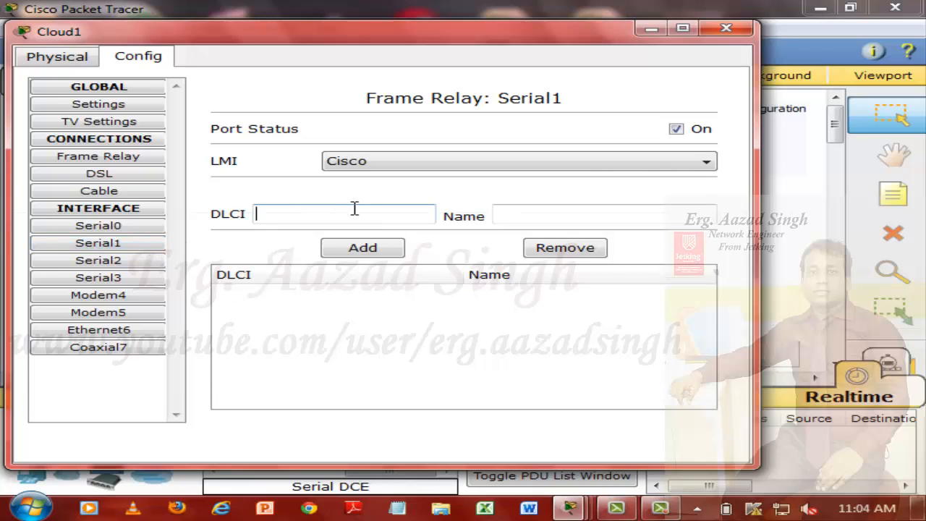
{"action": "left_click", "coordinate": [355, 208]}
{"action": "type", "text": "101"}
{"action": "left_click", "coordinate": [510, 207]}
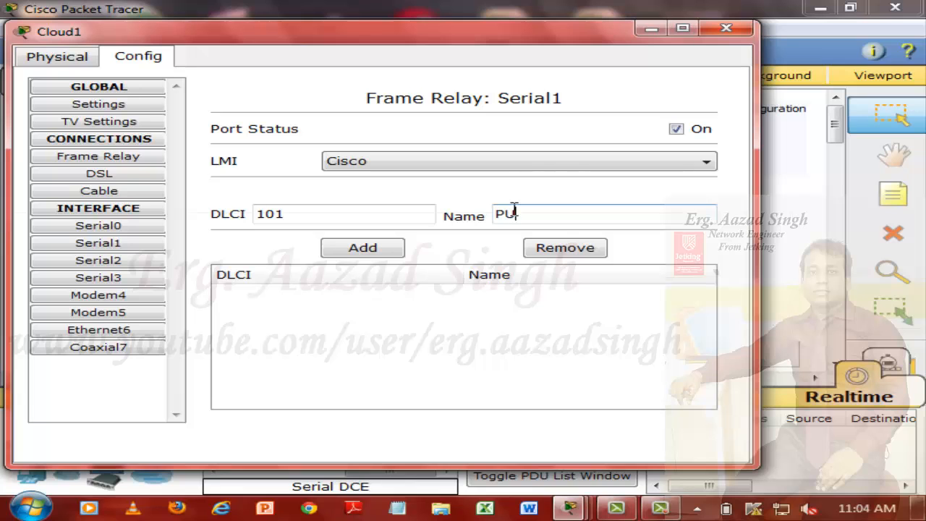
{"action": "type", "text": "PUNE"}
{"action": "left_click", "coordinate": [386, 249]}
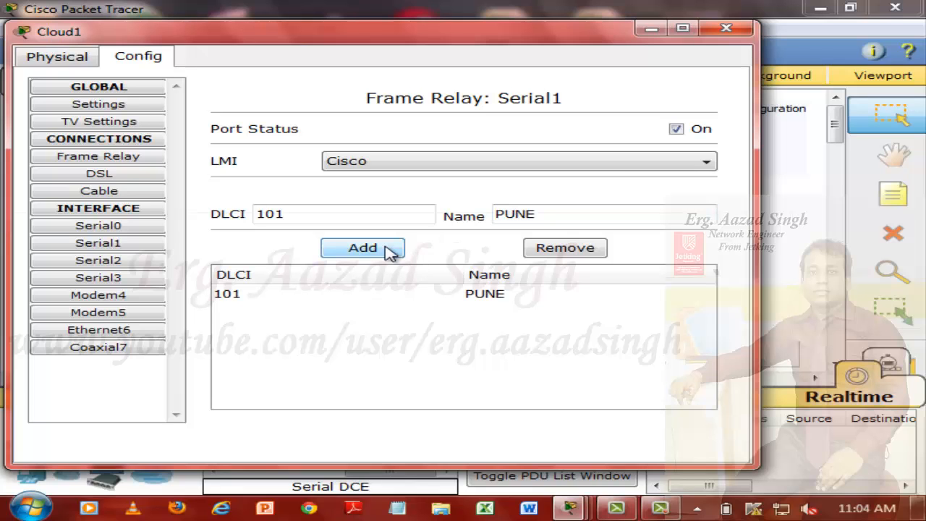
{"action": "left_click", "coordinate": [727, 29]}
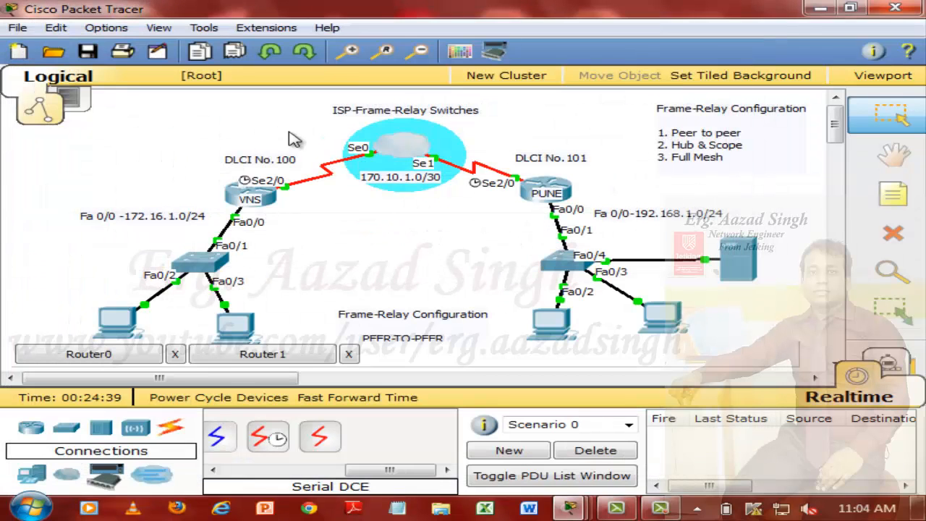
Step: Add a Frame Relay connection in the cloud linking Serial0 sublink VNS to Serial1 sublink PUNE, and close its configuration
{"action": "left_click", "coordinate": [420, 145]}
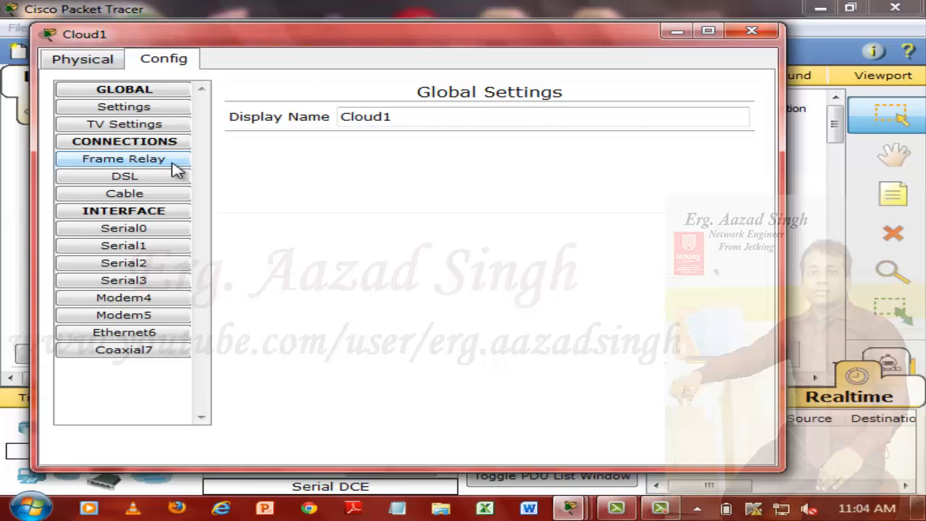
{"action": "left_click", "coordinate": [174, 163]}
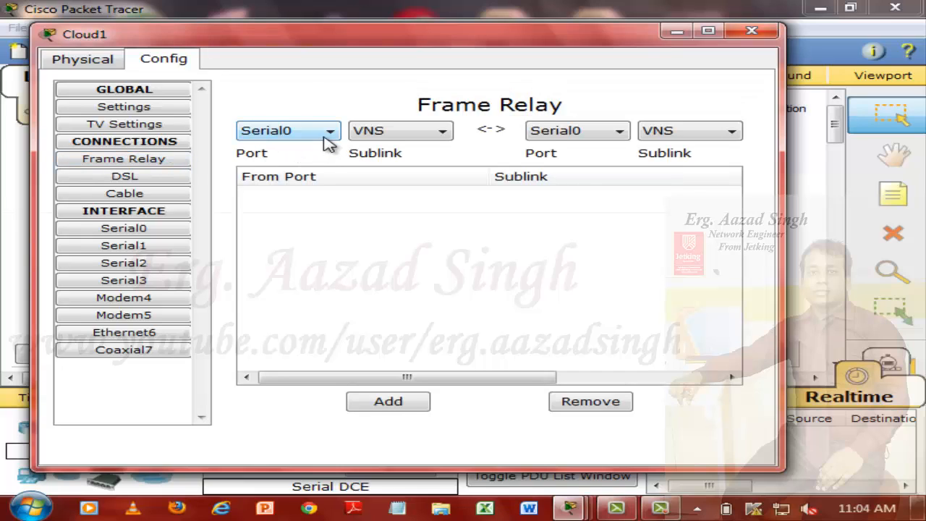
{"action": "left_click", "coordinate": [609, 136]}
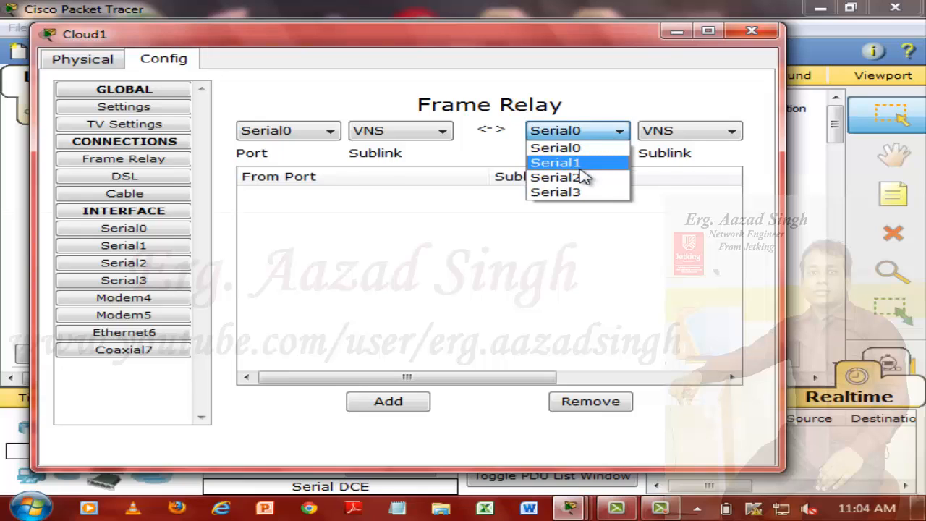
{"action": "left_click", "coordinate": [581, 168]}
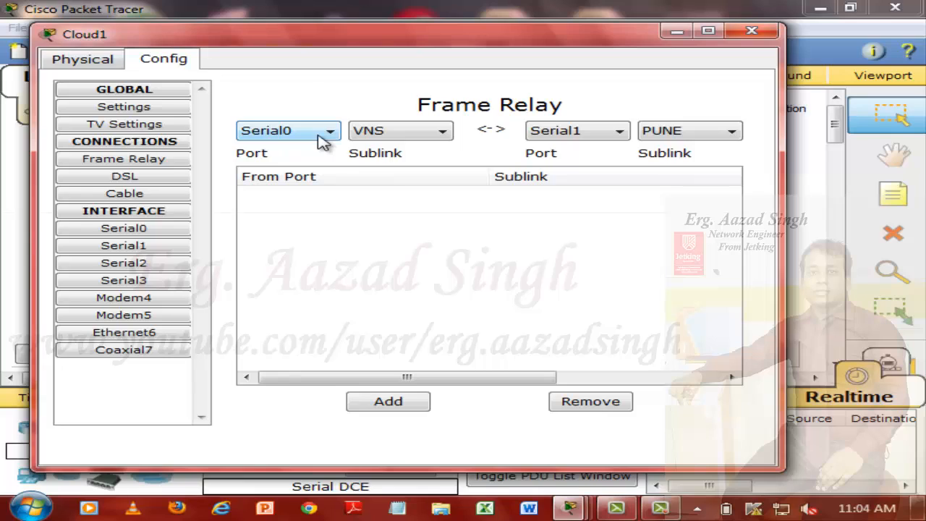
{"action": "left_click", "coordinate": [383, 136]}
{"action": "left_click", "coordinate": [386, 150]}
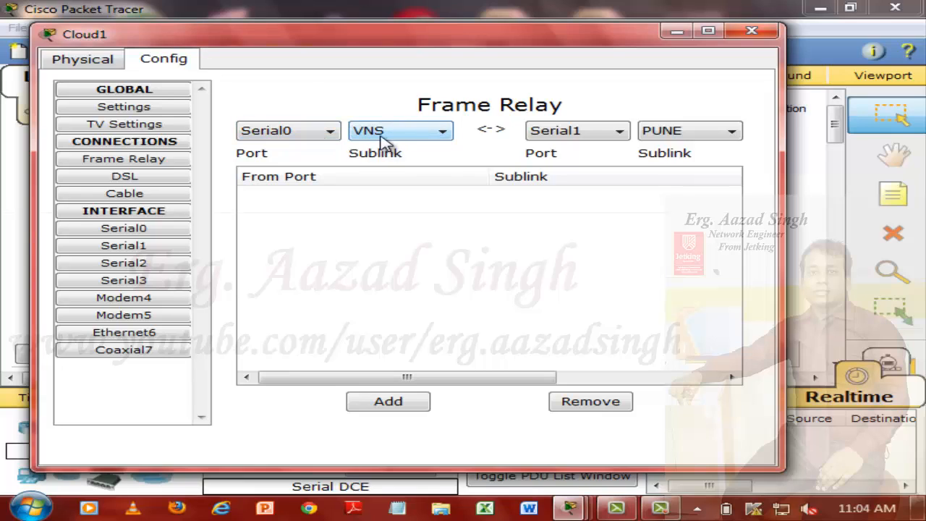
{"action": "left_click", "coordinate": [592, 132]}
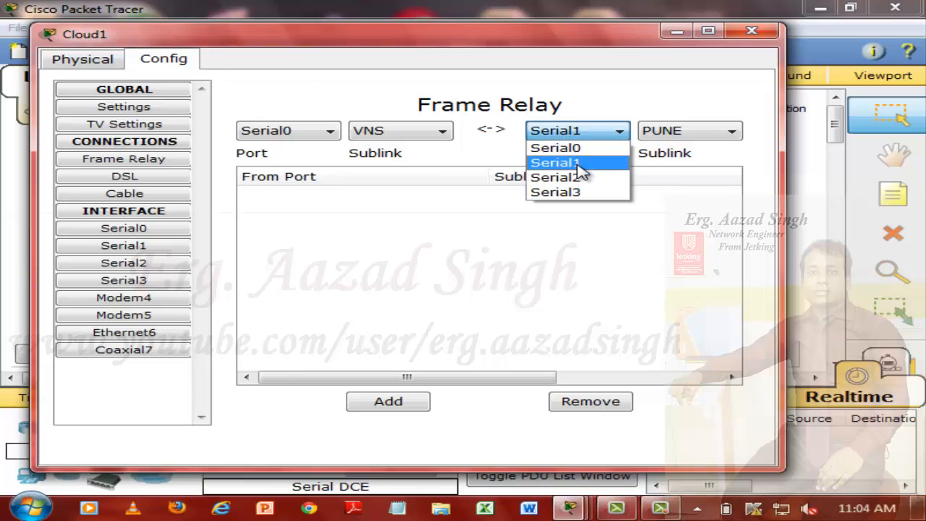
{"action": "left_click", "coordinate": [581, 164]}
{"action": "left_click", "coordinate": [678, 144]}
{"action": "left_click", "coordinate": [677, 147]}
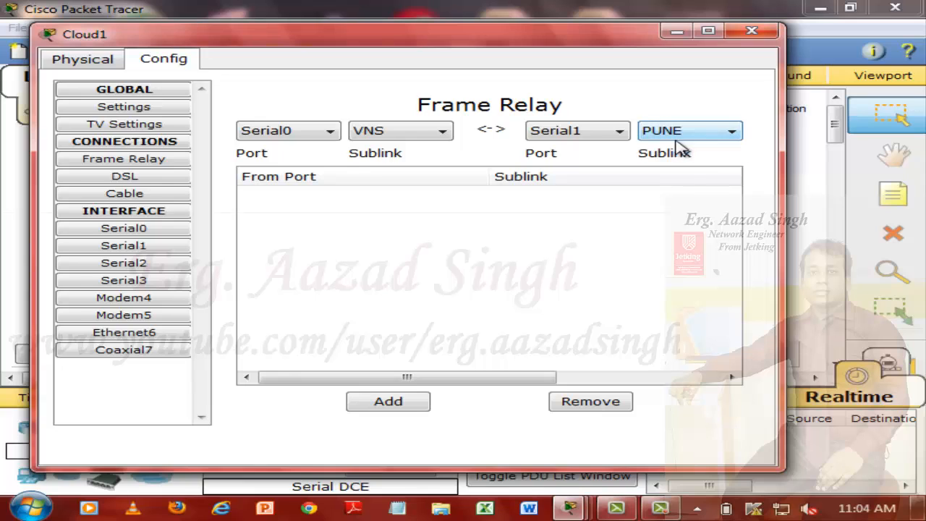
{"action": "left_click", "coordinate": [381, 407]}
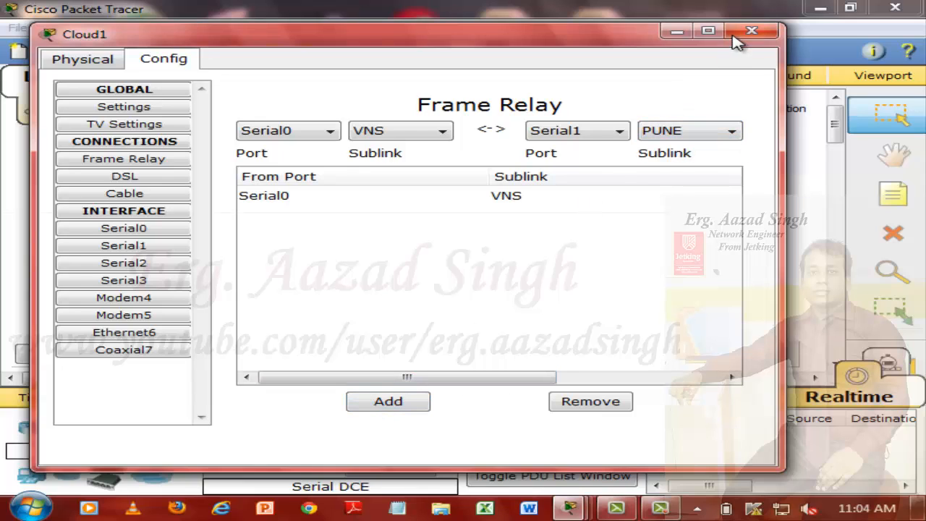
{"action": "left_click", "coordinate": [751, 31]}
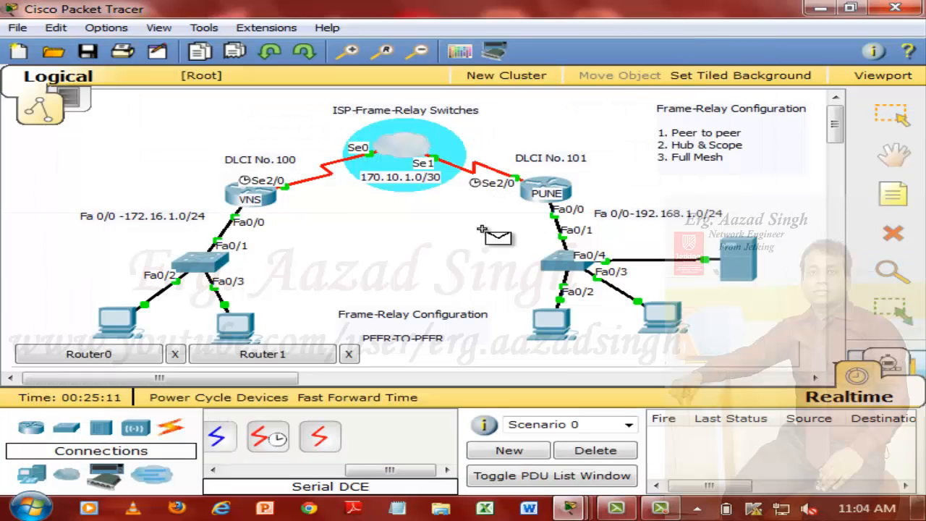
Step: Test connectivity with two simple PDUs from the VNS router to the PUNE router, and delete the test scenario
{"action": "left_click", "coordinate": [274, 197]}
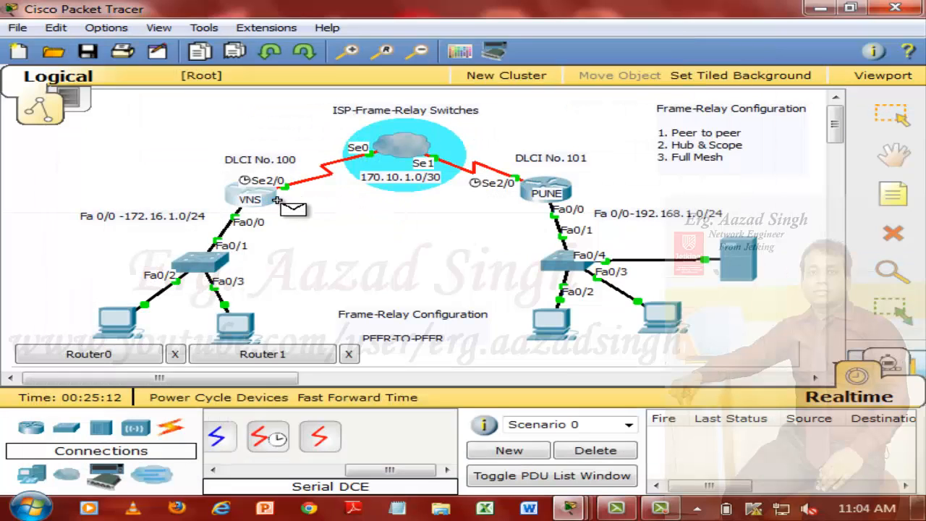
{"action": "left_click", "coordinate": [561, 188]}
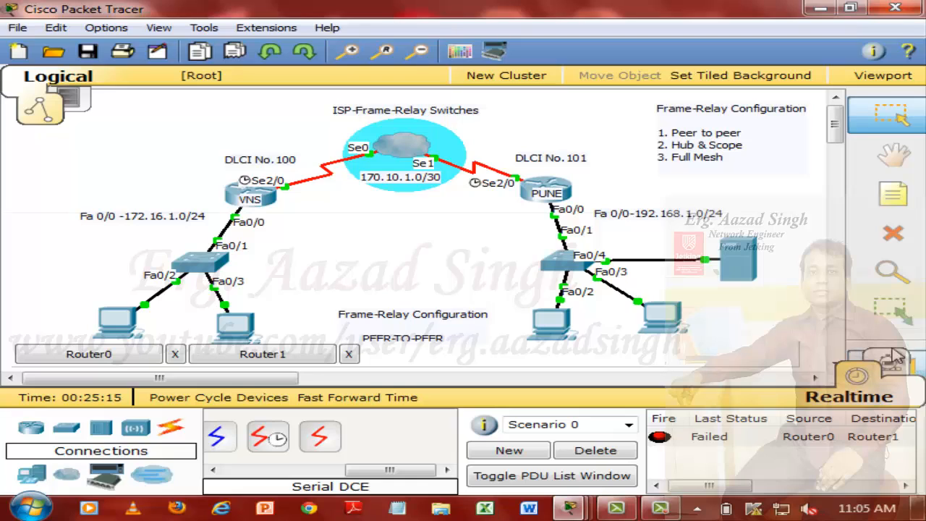
{"action": "left_click", "coordinate": [279, 184]}
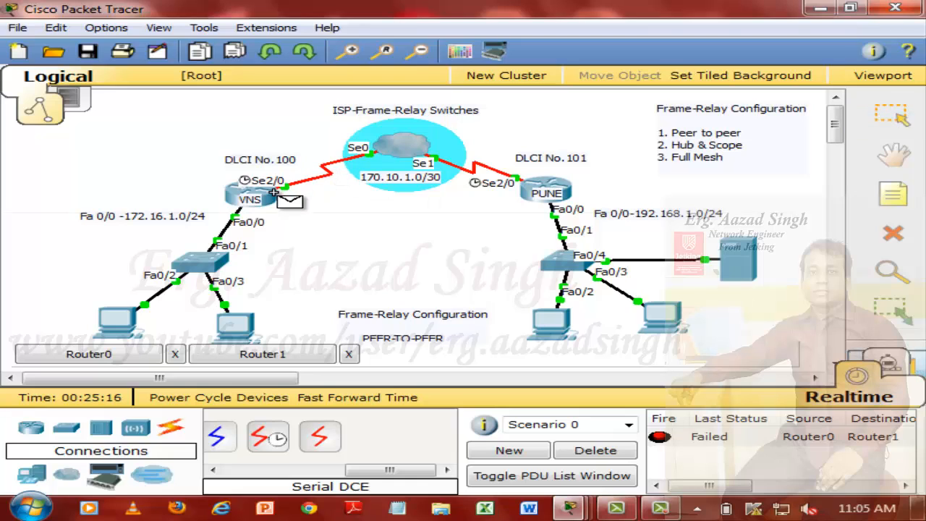
{"action": "left_click", "coordinate": [568, 192]}
{"action": "left_click", "coordinate": [612, 450]}
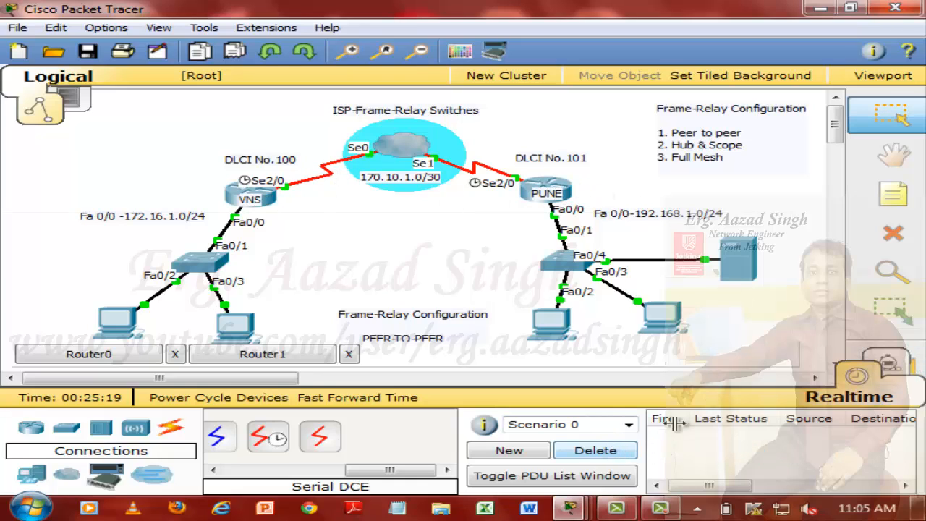
Step: Test with a simple PDU from the PC on the PUNE switch's Fa0/3 to the VNS switch's Fa0/3 PC, and delete the scenario
{"action": "key", "text": "p"}
{"action": "left_click", "coordinate": [659, 316]}
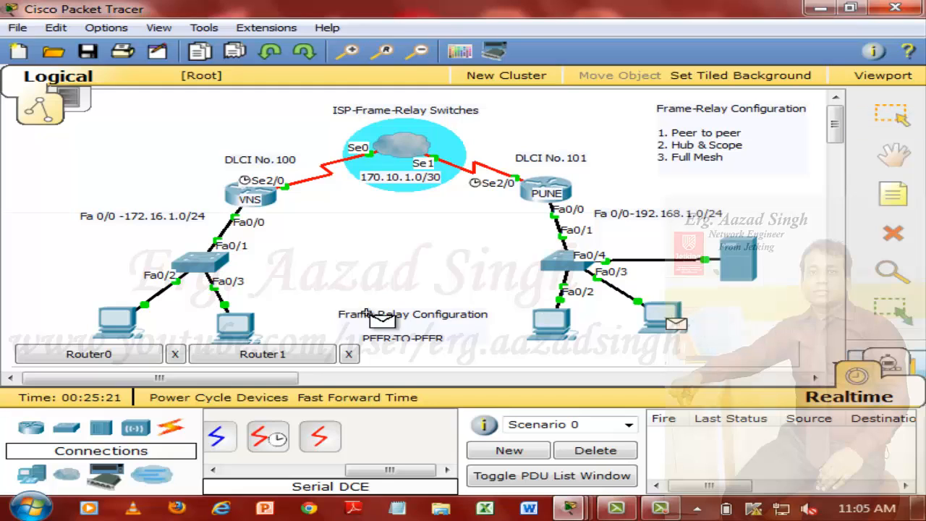
{"action": "left_click", "coordinate": [236, 323]}
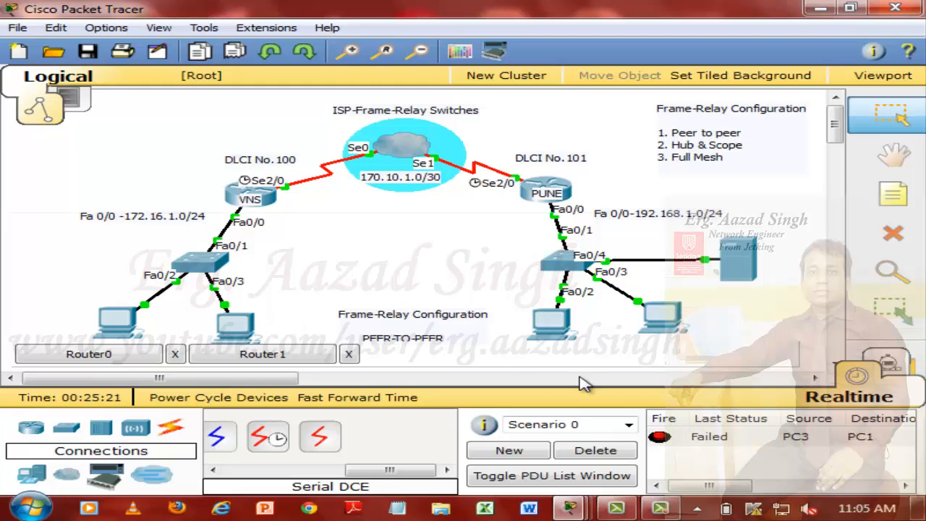
{"action": "left_click", "coordinate": [635, 451]}
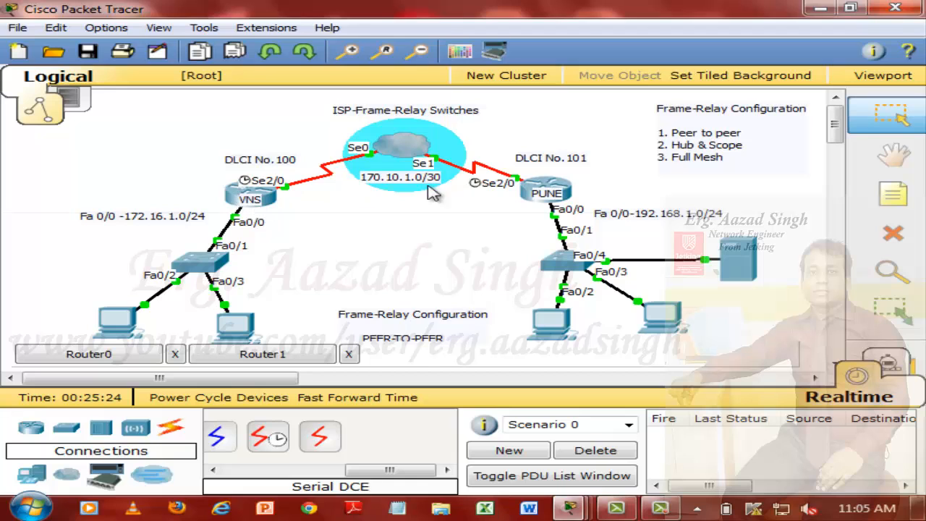
Step: Open the VNS router's command line full-size and enter RIP configuration with router rip
{"action": "mouse_move", "coordinate": [547, 190]}
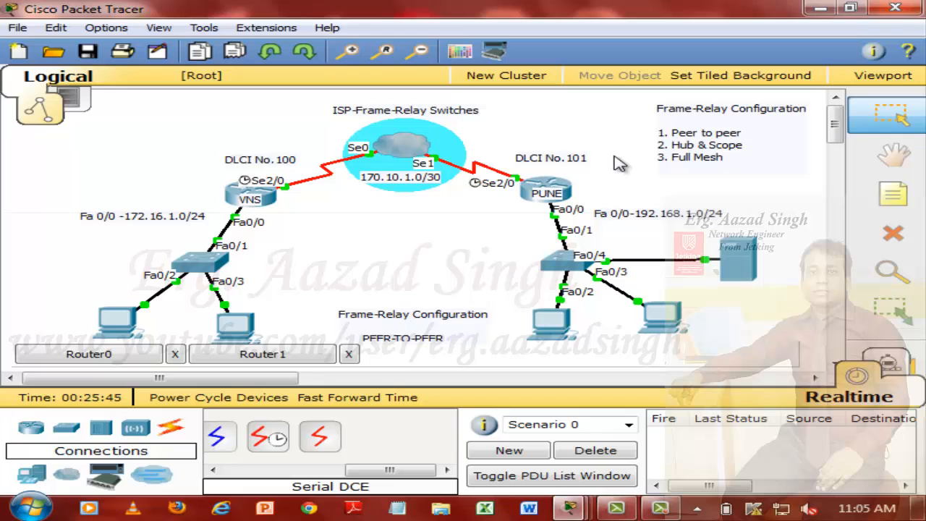
{"action": "left_click", "coordinate": [266, 201]}
{"action": "double_click", "coordinate": [372, 41]}
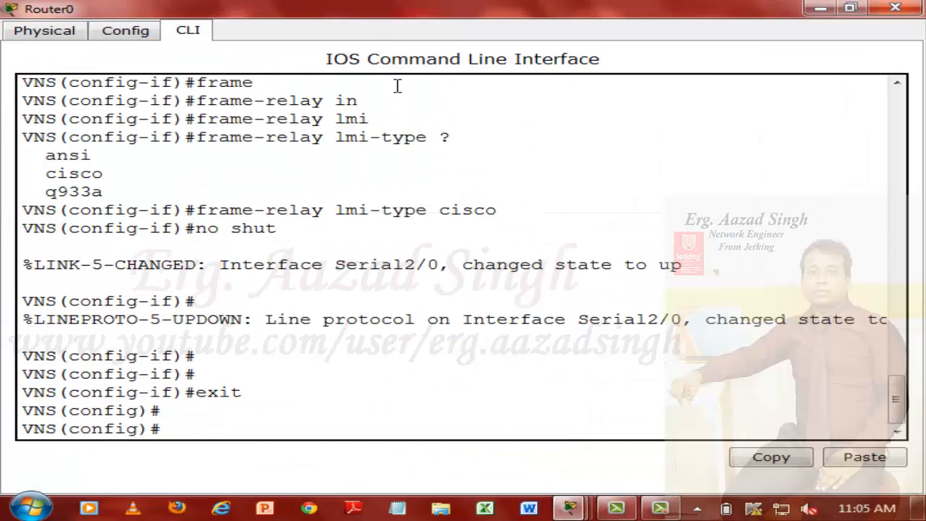
{"action": "key", "text": "Return"}
{"action": "key", "text": "Return"}
{"action": "key", "text": "Return"}
{"action": "key", "text": "Return"}
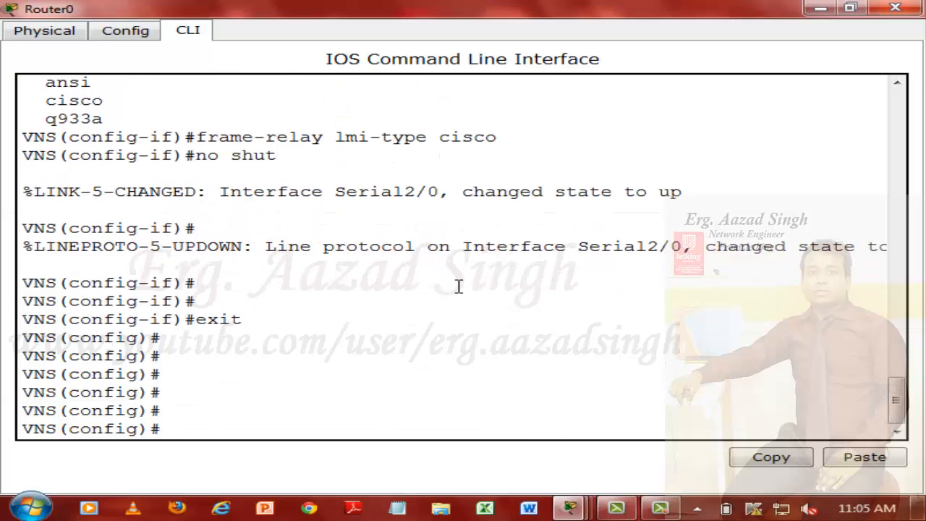
{"action": "type", "text": "rou"}
{"action": "key", "text": "Tab"}
{"action": "type", "text": "ri"}
{"action": "key", "text": "Tab"}
{"action": "key", "text": "Return"}
Step: Set RIP to version 2 on the VNS router
{"action": "type", "text": "ver"}
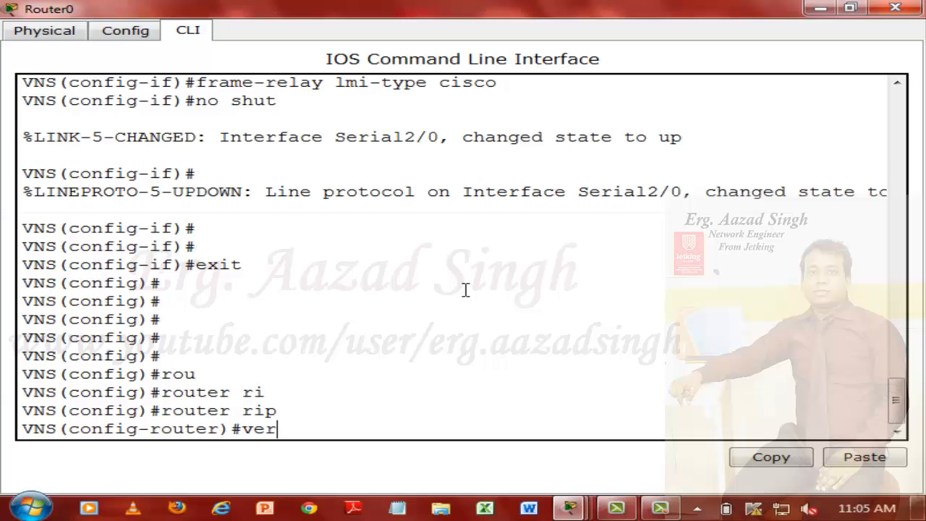
{"action": "key", "text": "Tab"}
{"action": "type", "text": "2"}
{"action": "key", "text": "Return"}
{"action": "key", "text": "Return"}
{"action": "key", "text": "Return"}
Step: Advertise network 170.10.1.0 in RIP on the VNS router
{"action": "type", "text": "net"}
{"action": "key", "text": "Tab"}
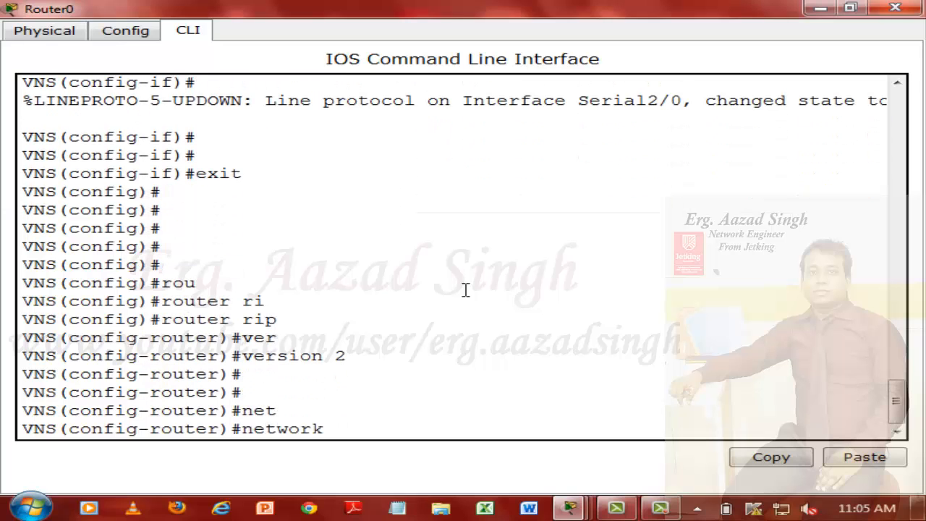
{"action": "type", "text": "170.10.1.0"}
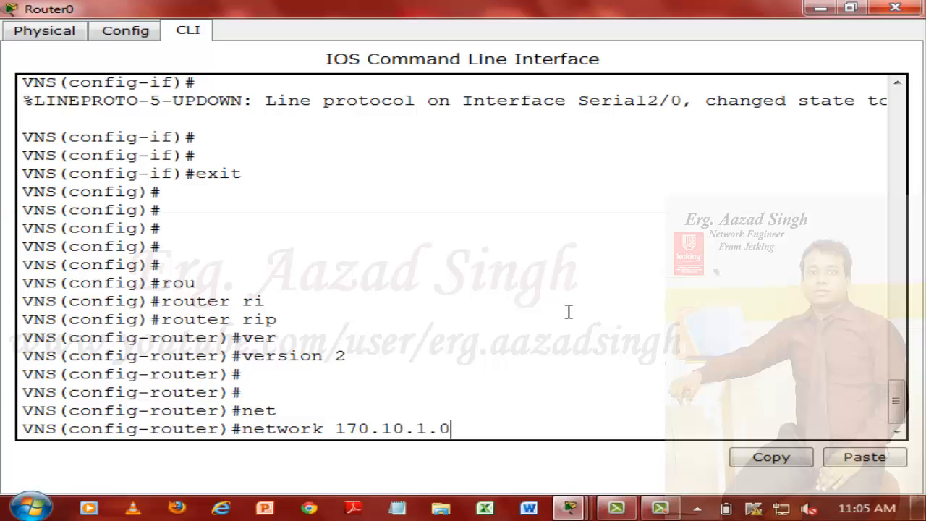
{"action": "key", "text": "Return"}
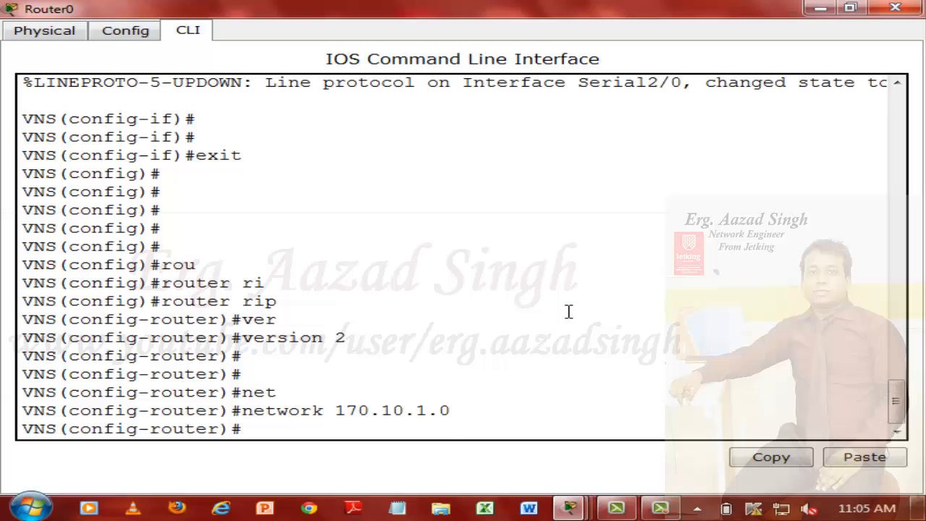
Step: Advertise network 172.16.1.0 in RIP on the VNS router
{"action": "key", "text": "Up"}
{"action": "key", "text": "BackSpace"}
{"action": "key", "text": "BackSpace"}
{"action": "key", "text": "BackSpace"}
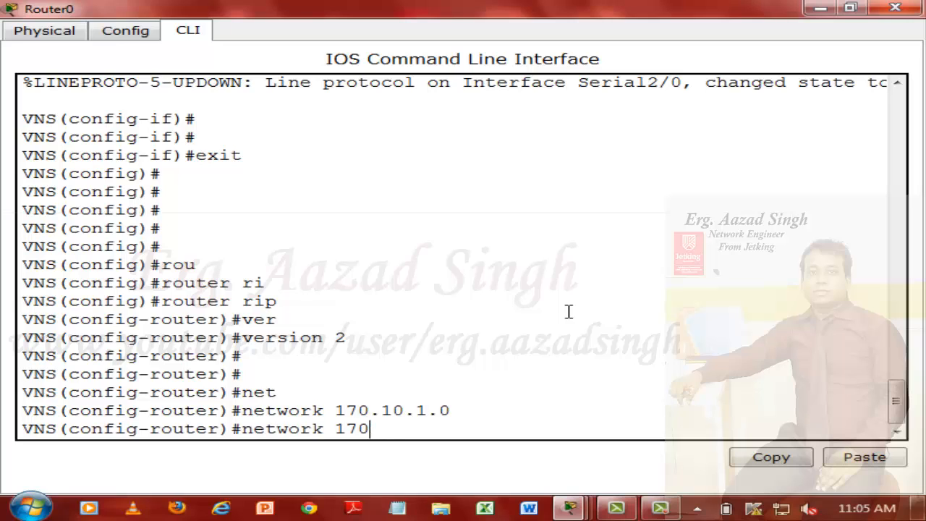
{"action": "type", "text": "16.1."}
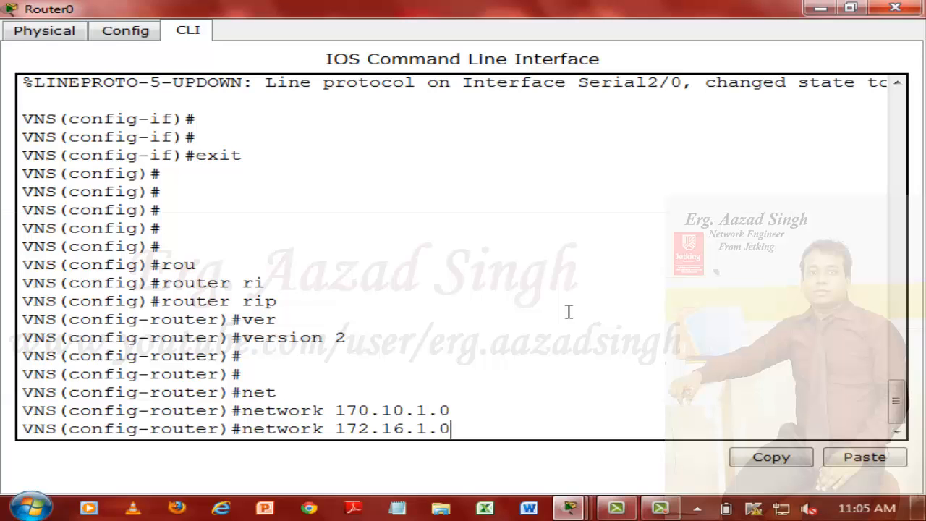
{"action": "type", "text": "0"}
{"action": "key", "text": "Return"}
Step: Exit RIP configuration on the VNS router and minimize its window
{"action": "type", "text": "exi"}
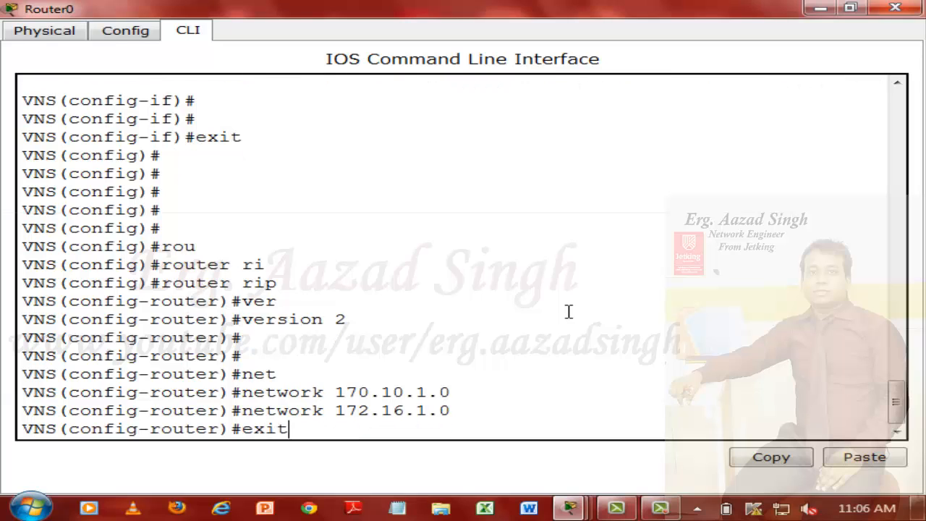
{"action": "type", "text": "t"}
{"action": "key", "text": "Return"}
{"action": "key", "text": "Return"}
{"action": "key", "text": "Return"}
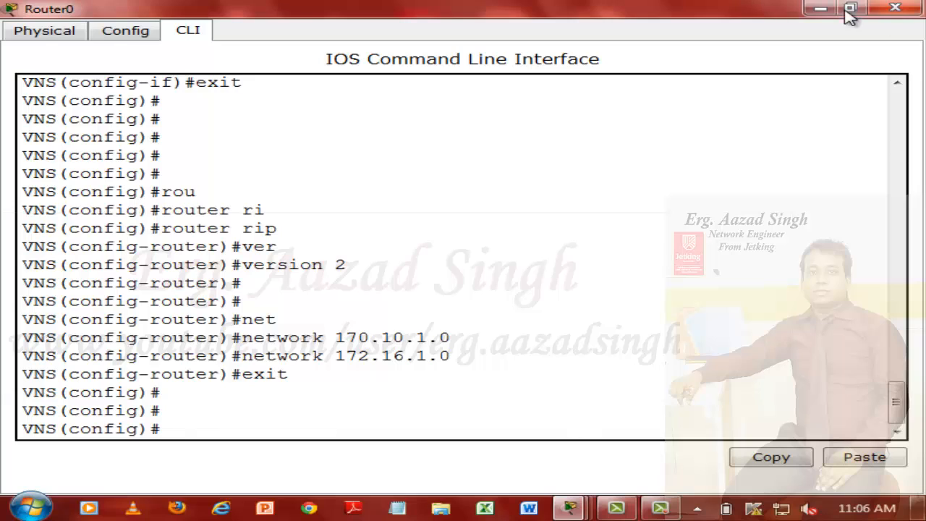
{"action": "left_click", "coordinate": [895, 7]}
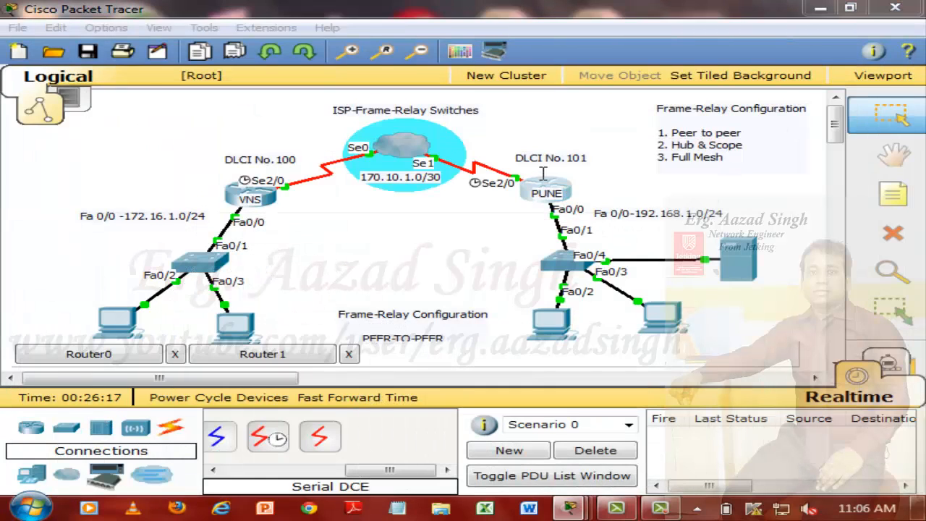
Step: Open the PUNE router's command line full-size and enter RIP configuration with router rip
{"action": "left_click", "coordinate": [561, 180]}
{"action": "double_click", "coordinate": [337, 81]}
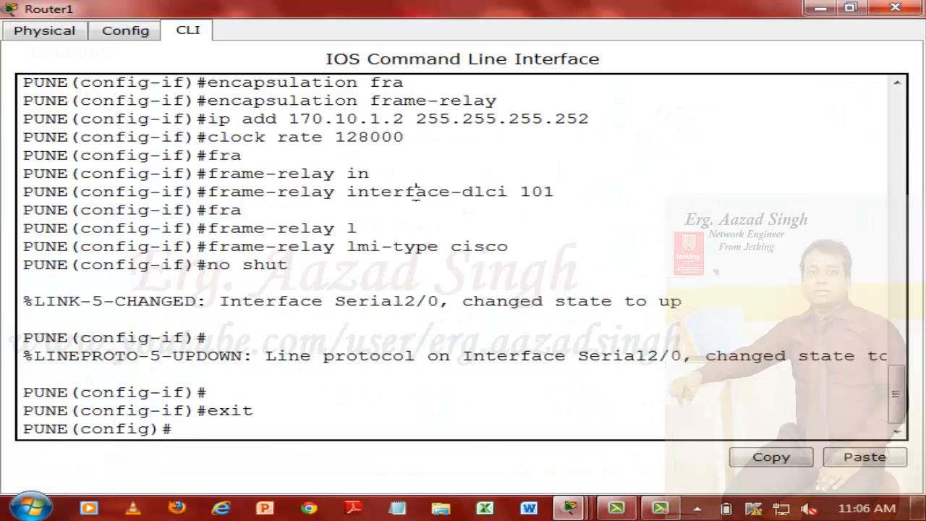
{"action": "key", "text": "Return"}
{"action": "key", "text": "Return"}
{"action": "type", "text": "ro"}
{"action": "key", "text": "Tab"}
{"action": "type", "text": "r"}
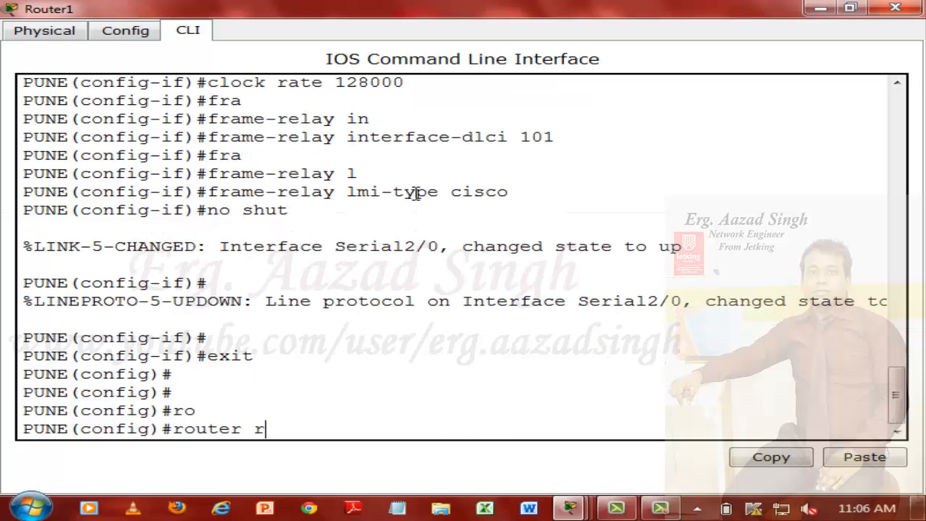
{"action": "type", "text": "i"}
{"action": "key", "text": "Tab"}
{"action": "key", "text": "Return"}
Step: Set RIP to version 2 on the PUNE router
{"action": "type", "text": "ver"}
{"action": "key", "text": "Tab"}
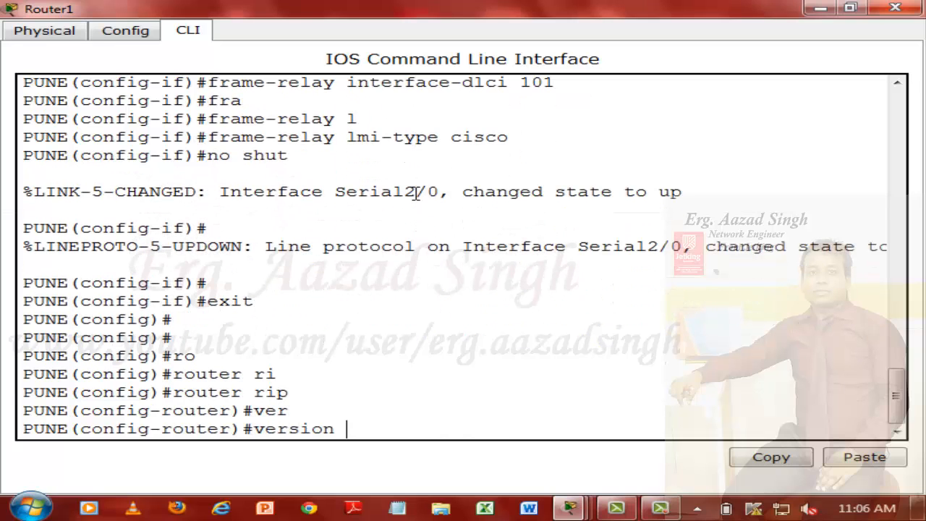
{"action": "type", "text": "2"}
{"action": "key", "text": "Return"}
{"action": "key", "text": "Return"}
Step: Advertise network 170.10.1.0 in RIP on the PUNE router
{"action": "type", "text": "net"}
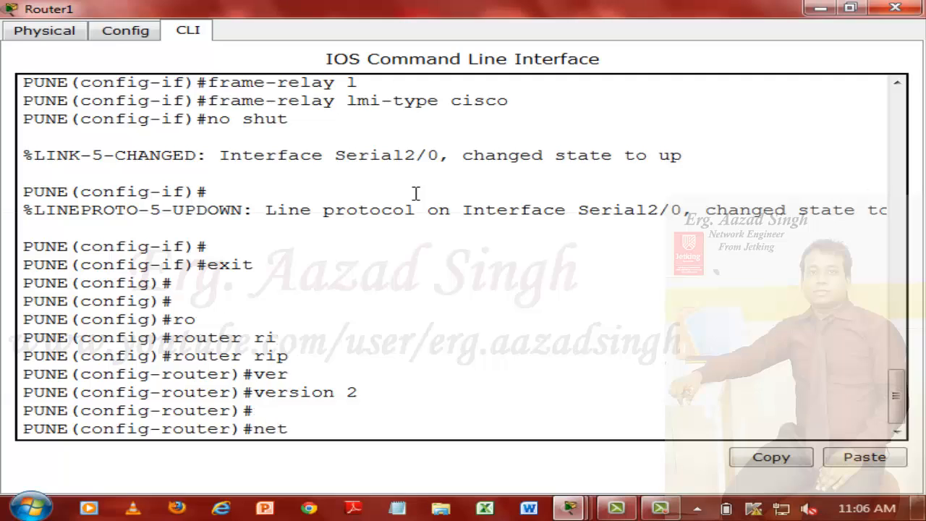
{"action": "key", "text": "Tab"}
{"action": "type", "text": "170."}
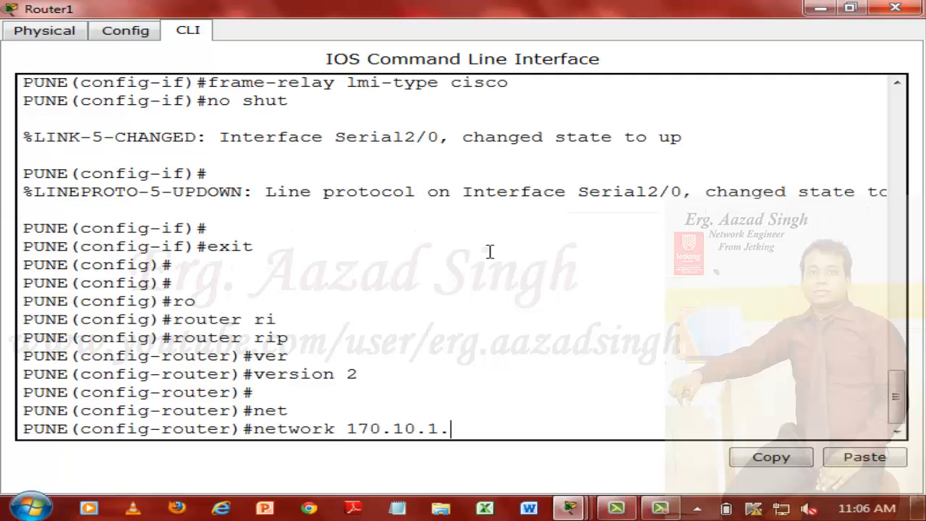
{"action": "key", "text": "Return"}
Step: Advertise network 192.168.1.0 in RIP on the PUNE router
{"action": "key", "text": "Up"}
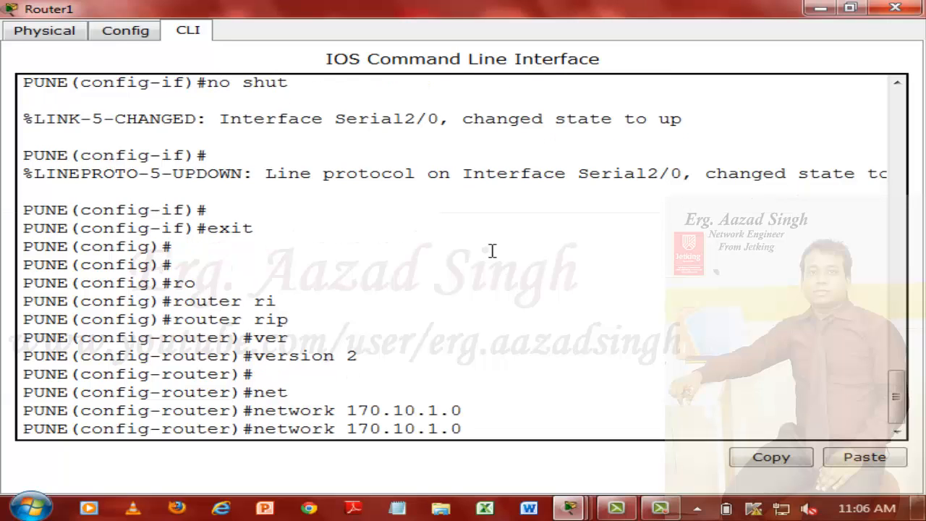
{"action": "key", "text": "BackSpace"}
{"action": "key", "text": "BackSpace"}
{"action": "key", "text": "BackSpace"}
{"action": "key", "text": "BackSpace"}
{"action": "key", "text": "BackSpace"}
{"action": "key", "text": "BackSpace"}
{"action": "key", "text": "BackSpace"}
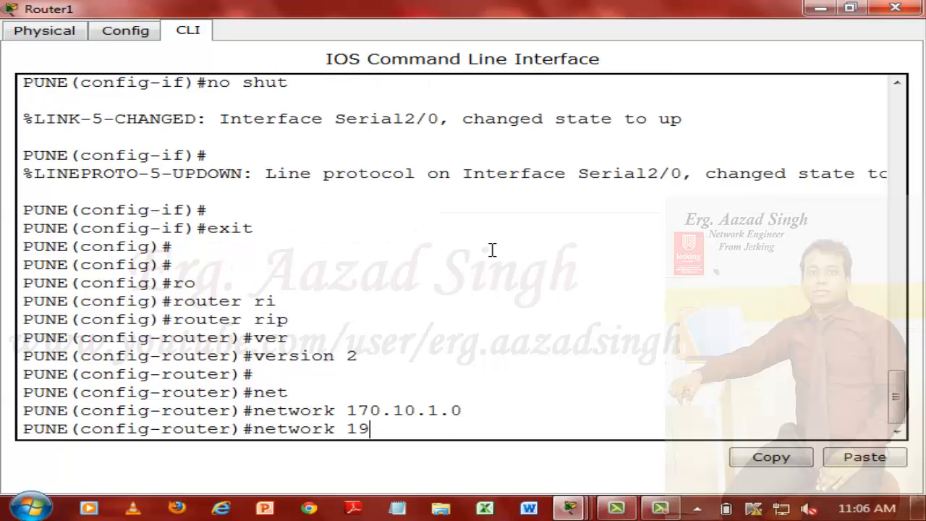
{"action": "type", "text": "92.168.1.0"}
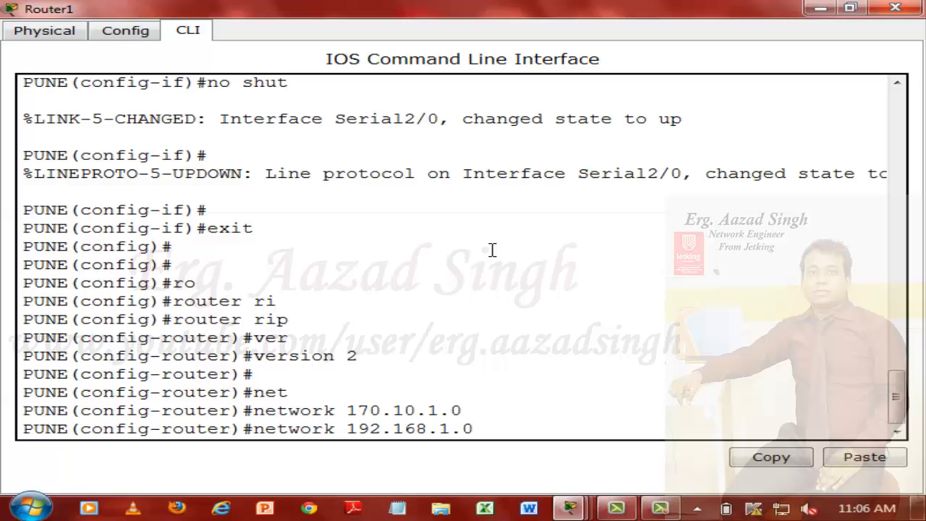
{"action": "key", "text": "Return"}
Step: Exit RIP configuration on the PUNE router and minimize its window
{"action": "type", "text": "exit"}
{"action": "key", "text": "Return"}
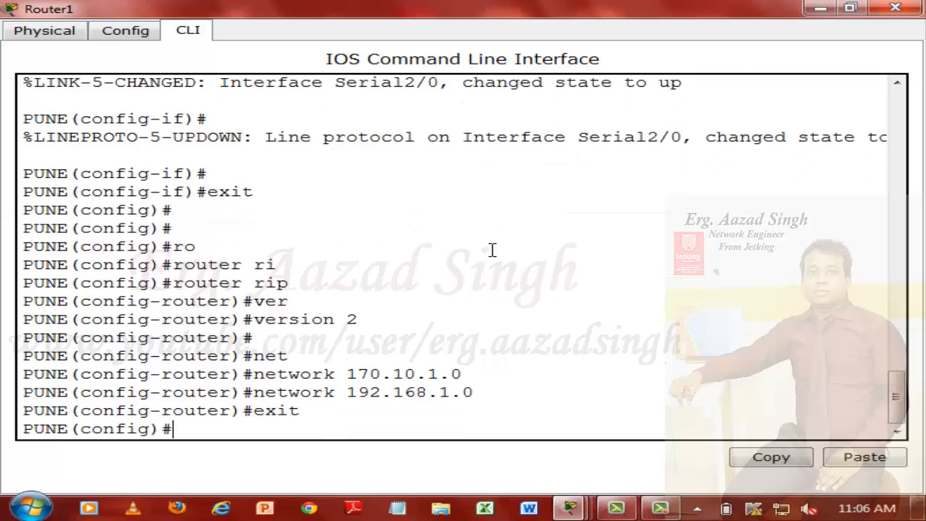
{"action": "key", "text": "Return"}
{"action": "key", "text": "Return"}
{"action": "left_click", "coordinate": [820, 7]}
Step: Send a simple PDU from the PUNE switch's Fa0/3 PC to the VNS switch's Fa0/3 PC, and delete the scenario
{"action": "left_click", "coordinate": [892, 311]}
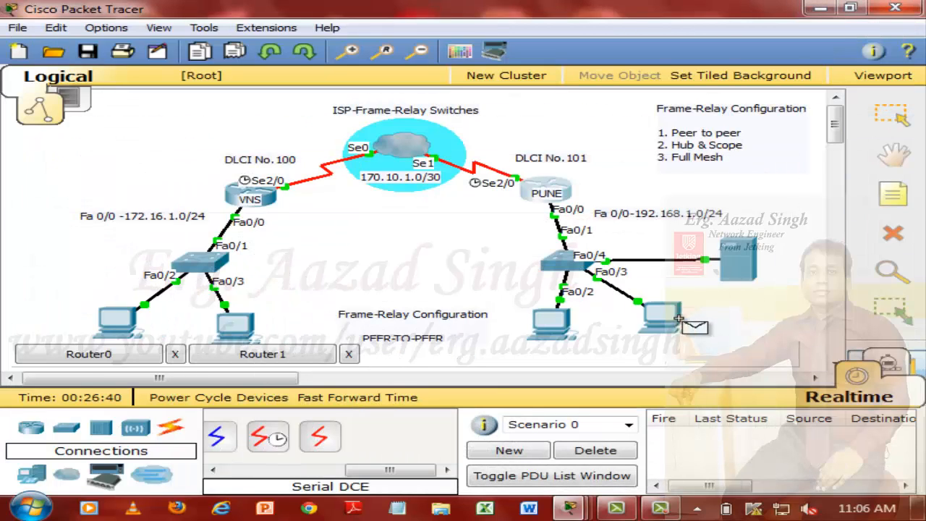
{"action": "left_click", "coordinate": [662, 316]}
{"action": "left_click", "coordinate": [237, 332]}
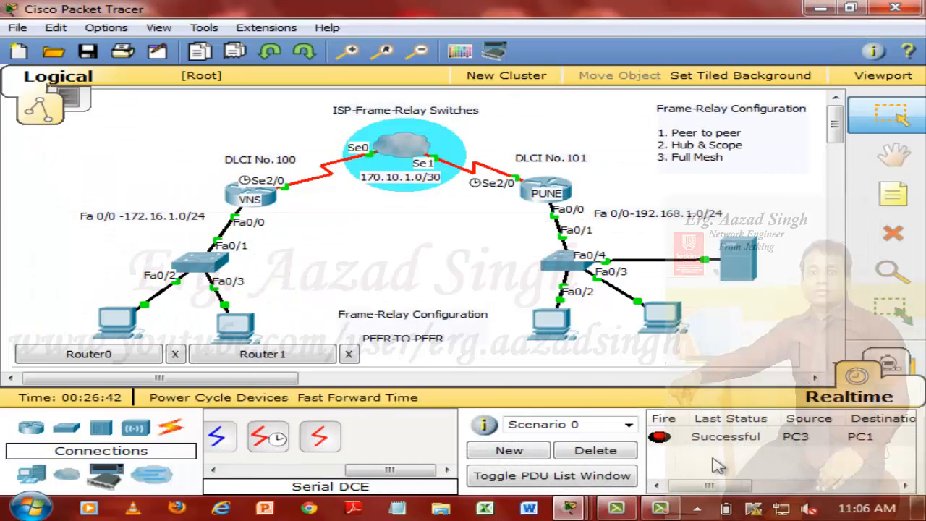
{"action": "left_click", "coordinate": [631, 452]}
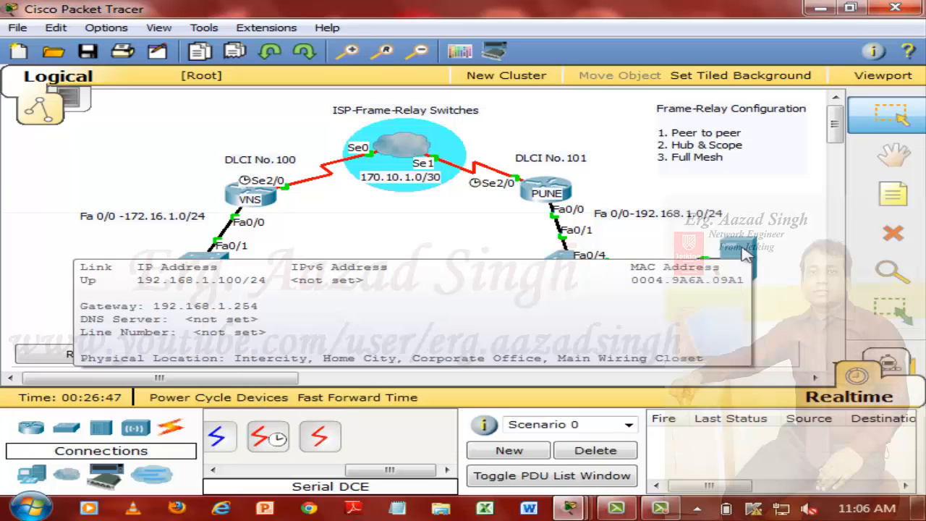
Step: Load 192.168.1.100 in the web browser of the PC on the VNS switch's Fa0/3, and close the PC's window
{"action": "left_click", "coordinate": [235, 329]}
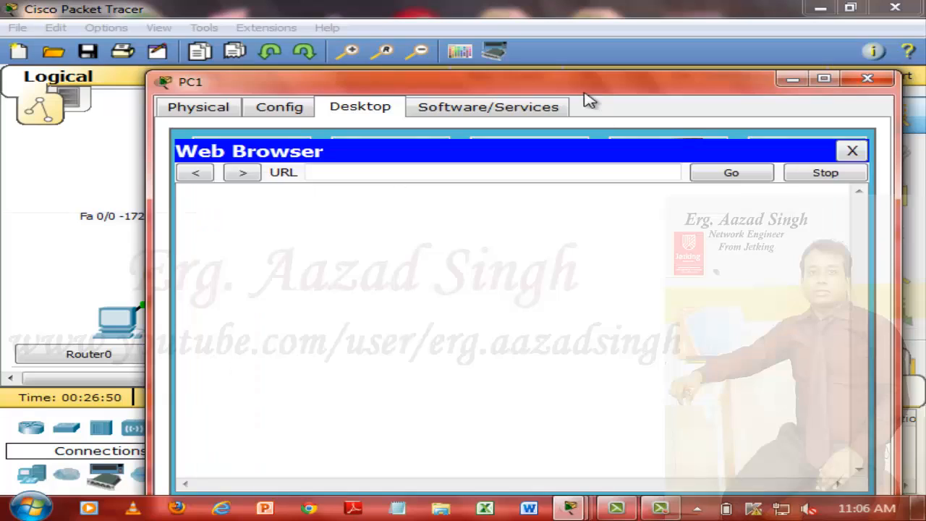
{"action": "double_click", "coordinate": [583, 83]}
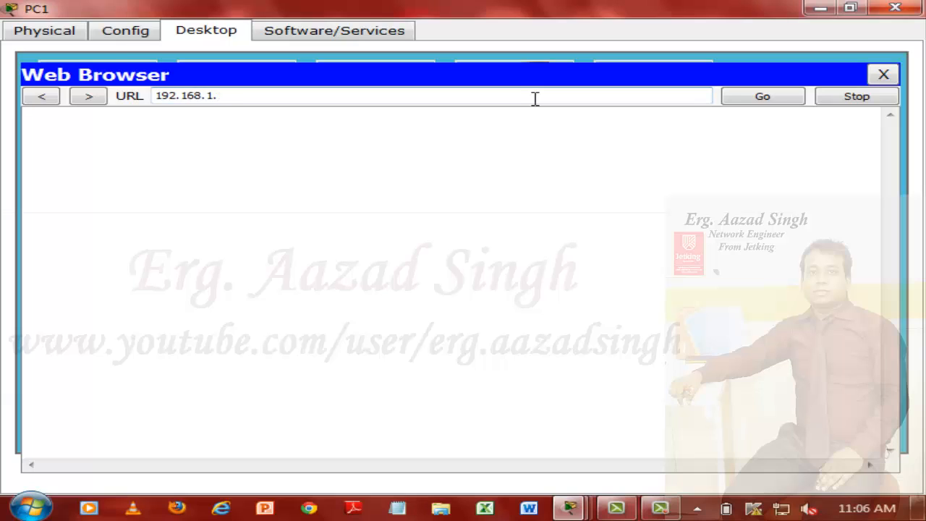
{"action": "key", "text": "Return"}
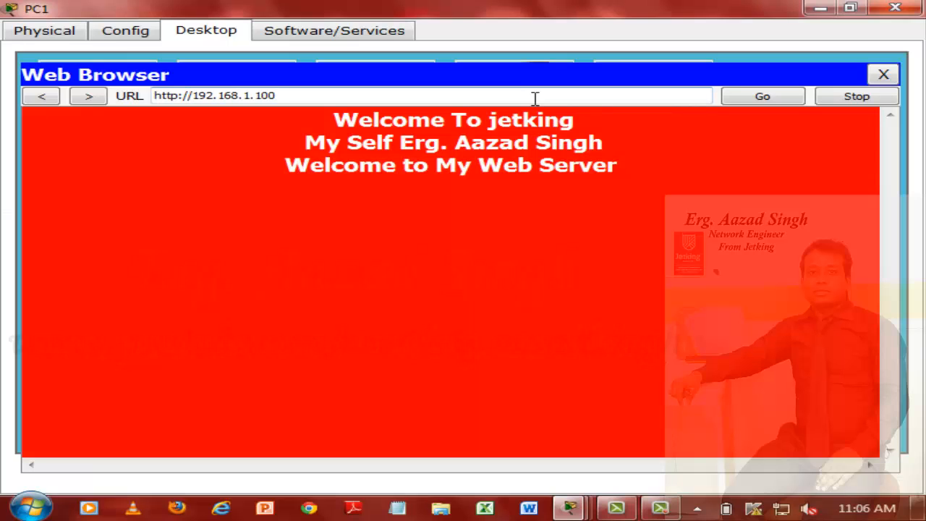
{"action": "left_click", "coordinate": [891, 10]}
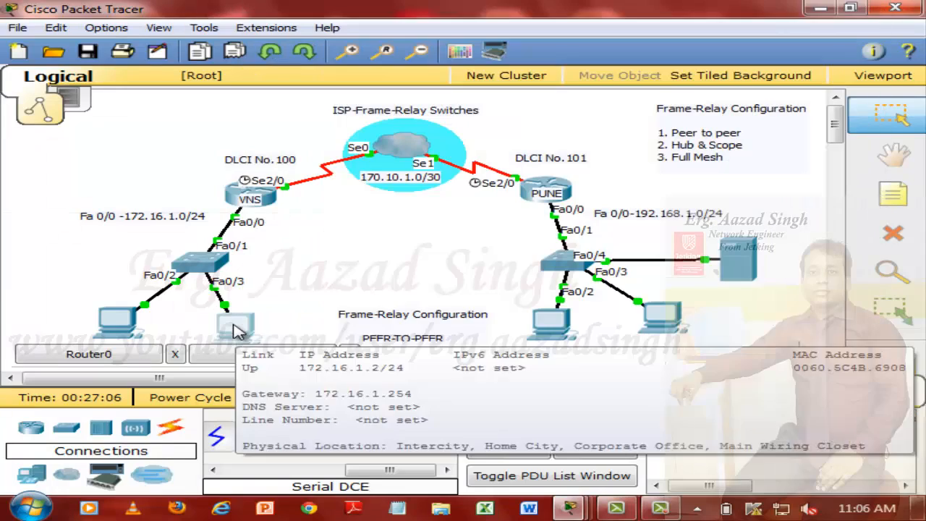
Step: Ping 192.168.1.100 from the command prompt of the VNS switch's Fa0/3 PC, and minimize its window
{"action": "left_click", "coordinate": [232, 318]}
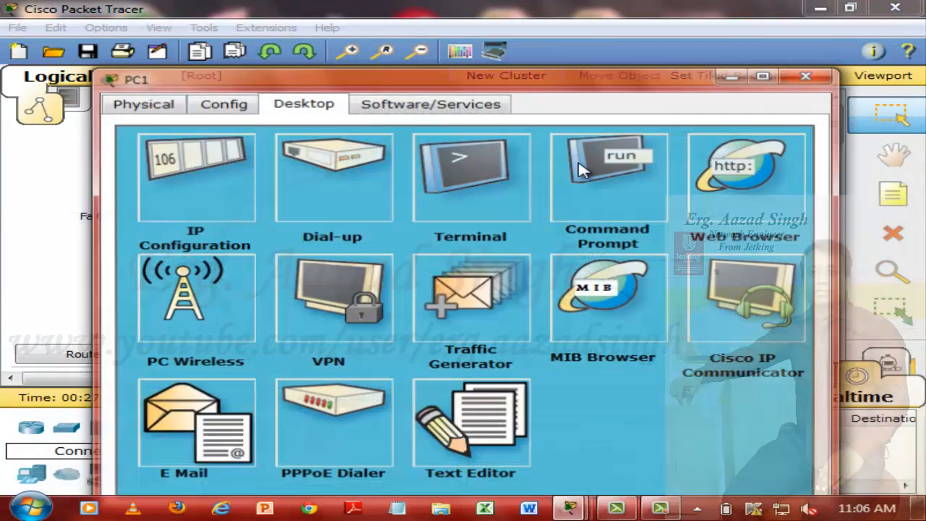
{"action": "left_click", "coordinate": [612, 163]}
{"action": "double_click", "coordinate": [520, 81]}
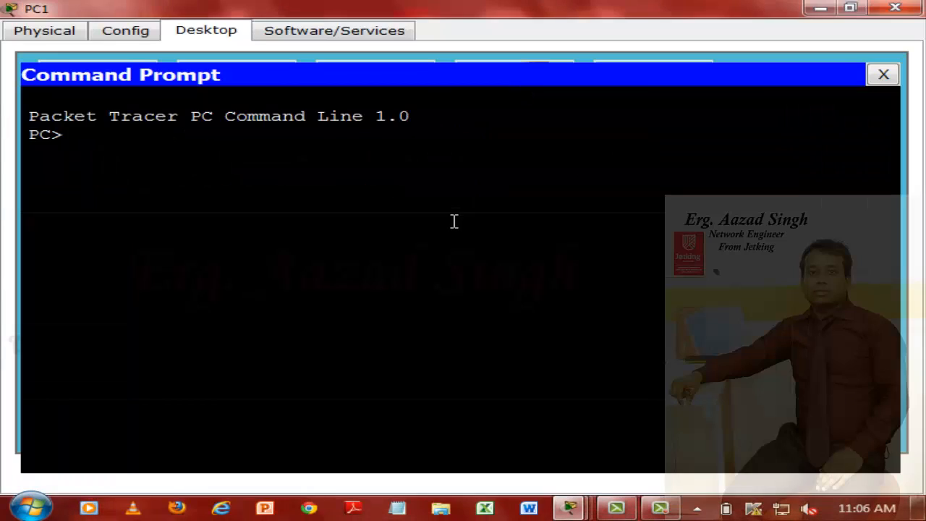
{"action": "type", "text": "ping 192.168.1.100"}
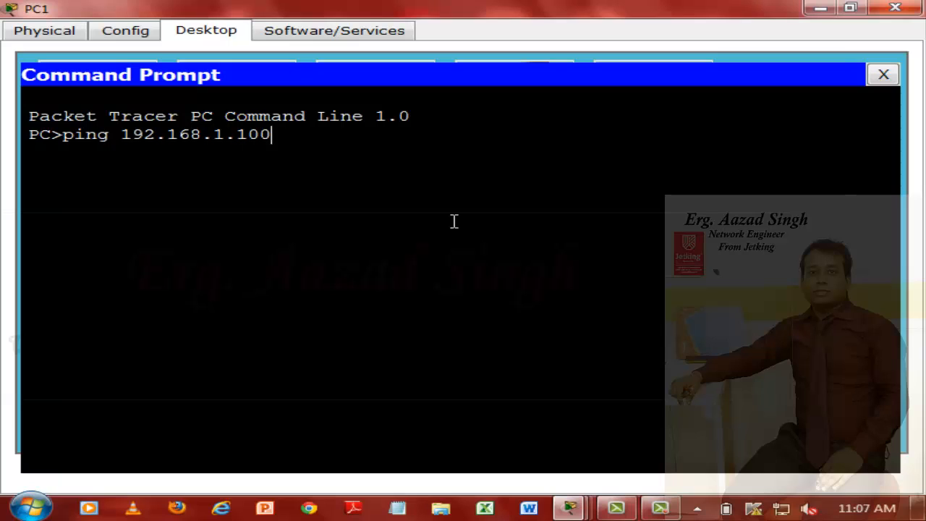
{"action": "key", "text": "Return"}
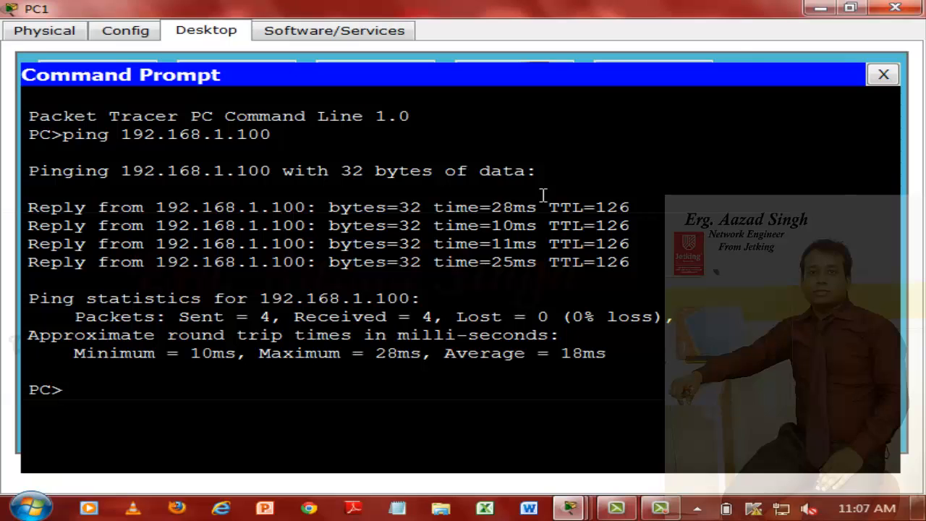
{"action": "left_click", "coordinate": [822, 8]}
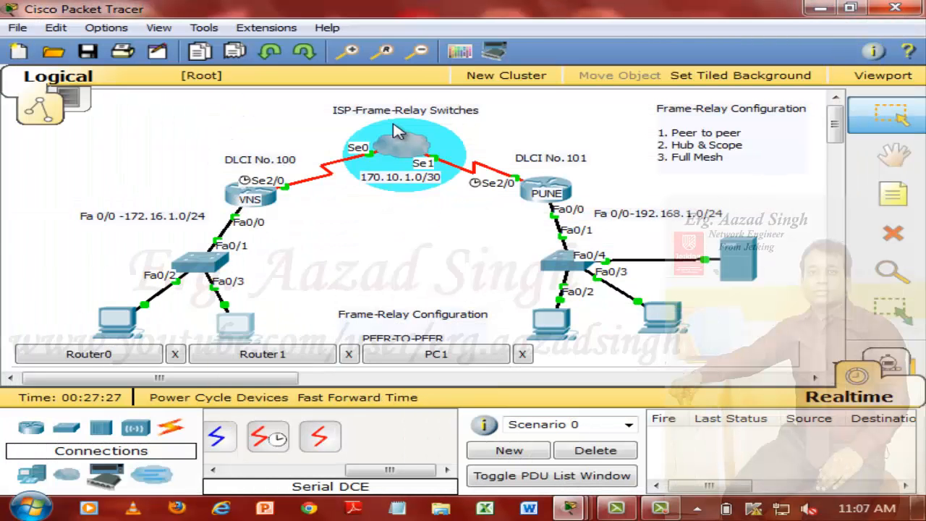
Step: Move the Frame-Relay Configuration PEER-TO-PEER note up below the ISP cloud, and close the minimized Router0, Router1 and PC1 windows
{"action": "left_click_drag", "start_coordinate": [407, 319], "coordinate": [392, 231]}
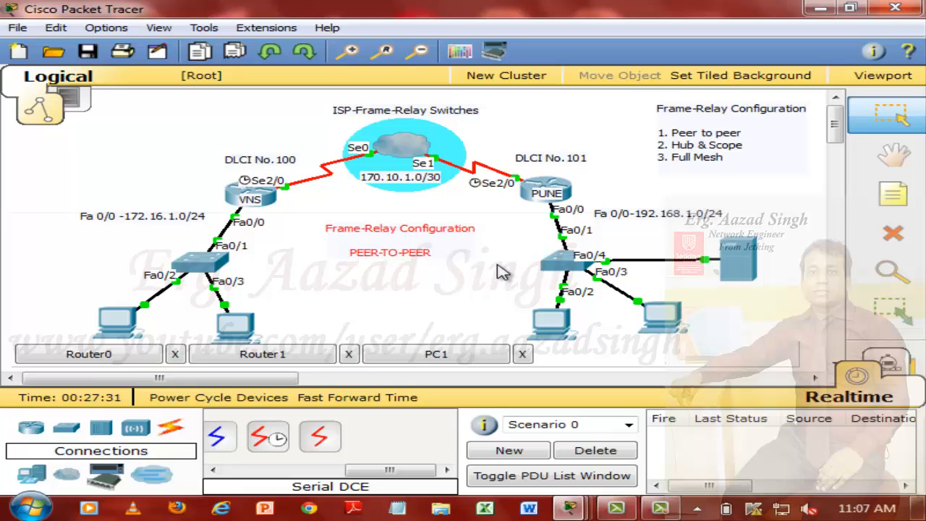
{"action": "left_click", "coordinate": [175, 354]}
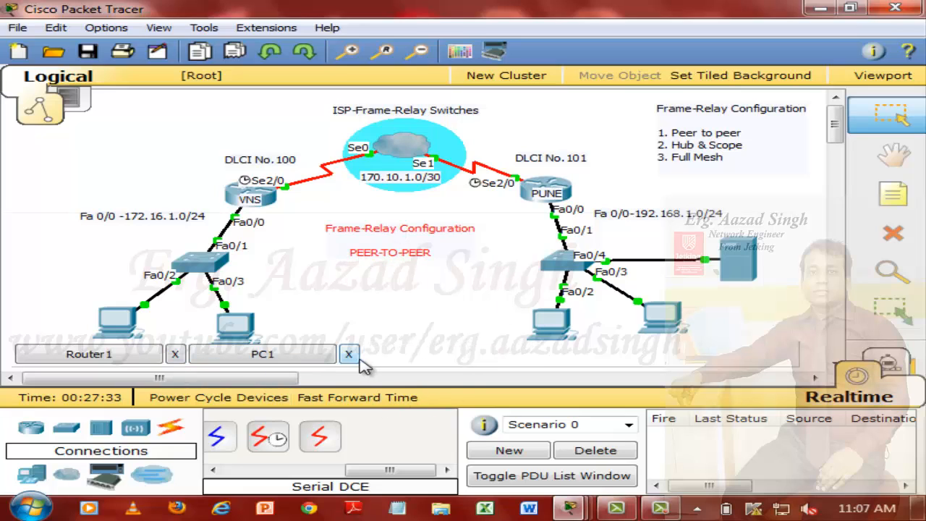
{"action": "left_click", "coordinate": [348, 353]}
{"action": "left_click", "coordinate": [174, 354]}
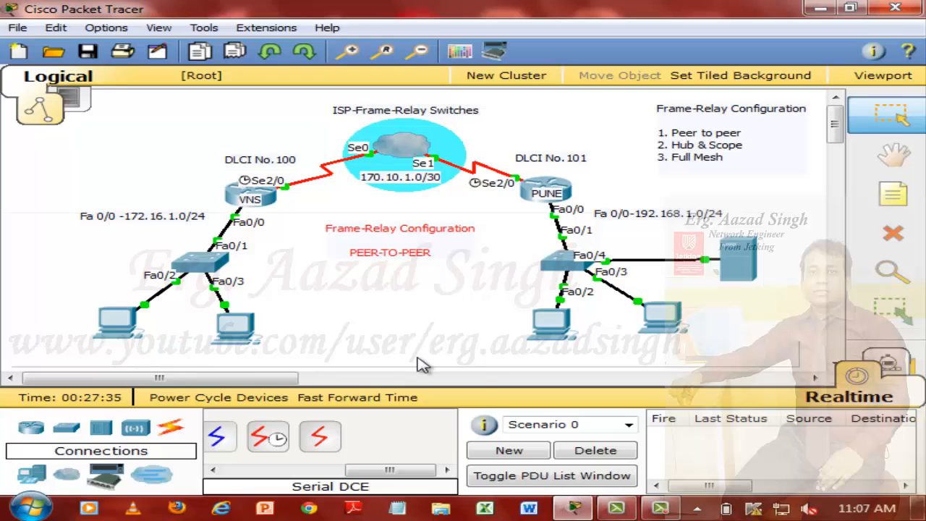